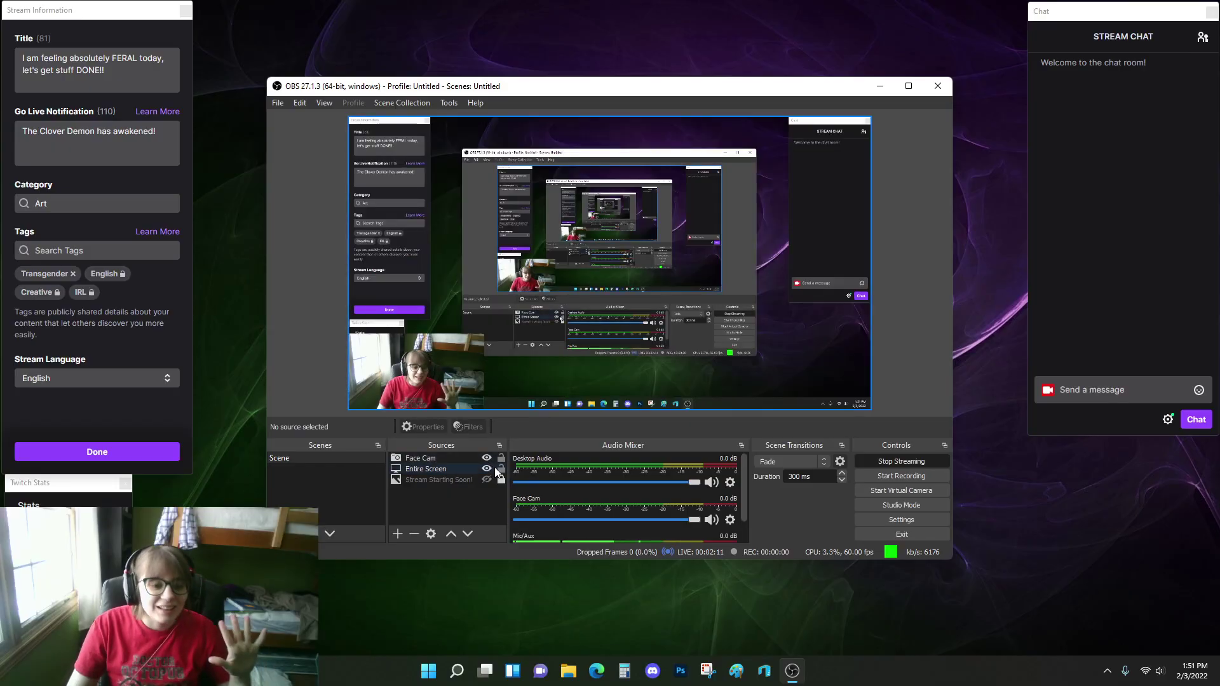
Launch Photoshop and add an OBS Window Capture source named 'PhotoShop' that targets the Photoshop window.
click(680, 675)
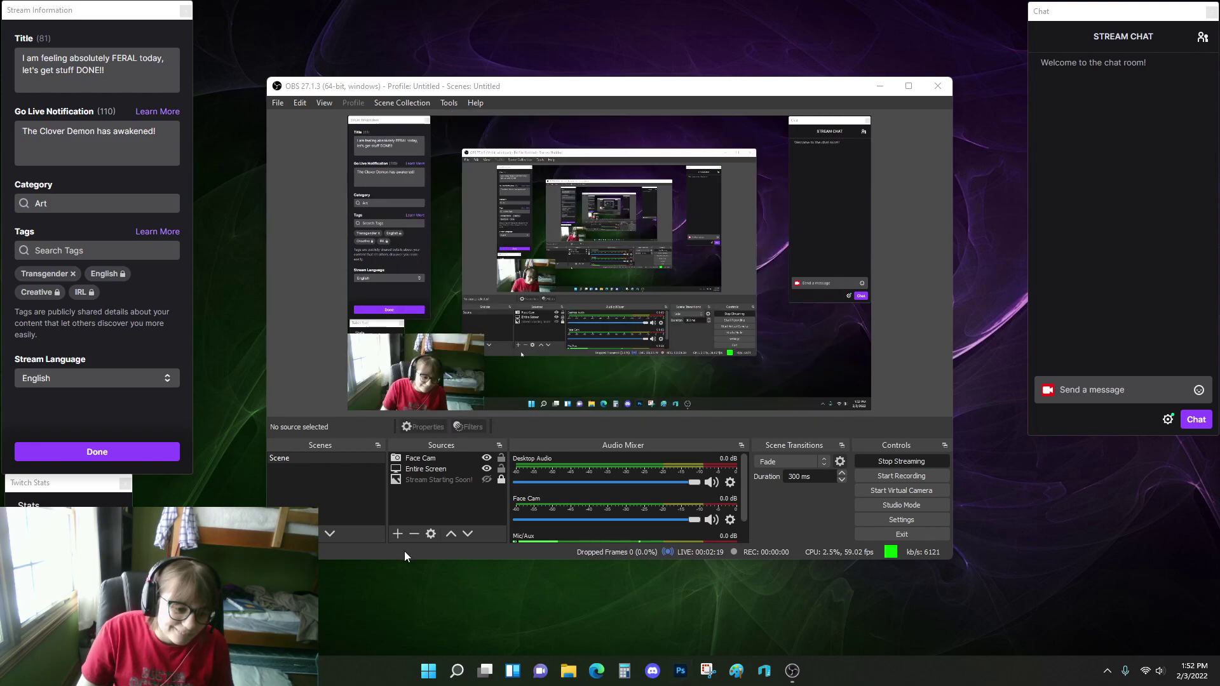
click(397, 534)
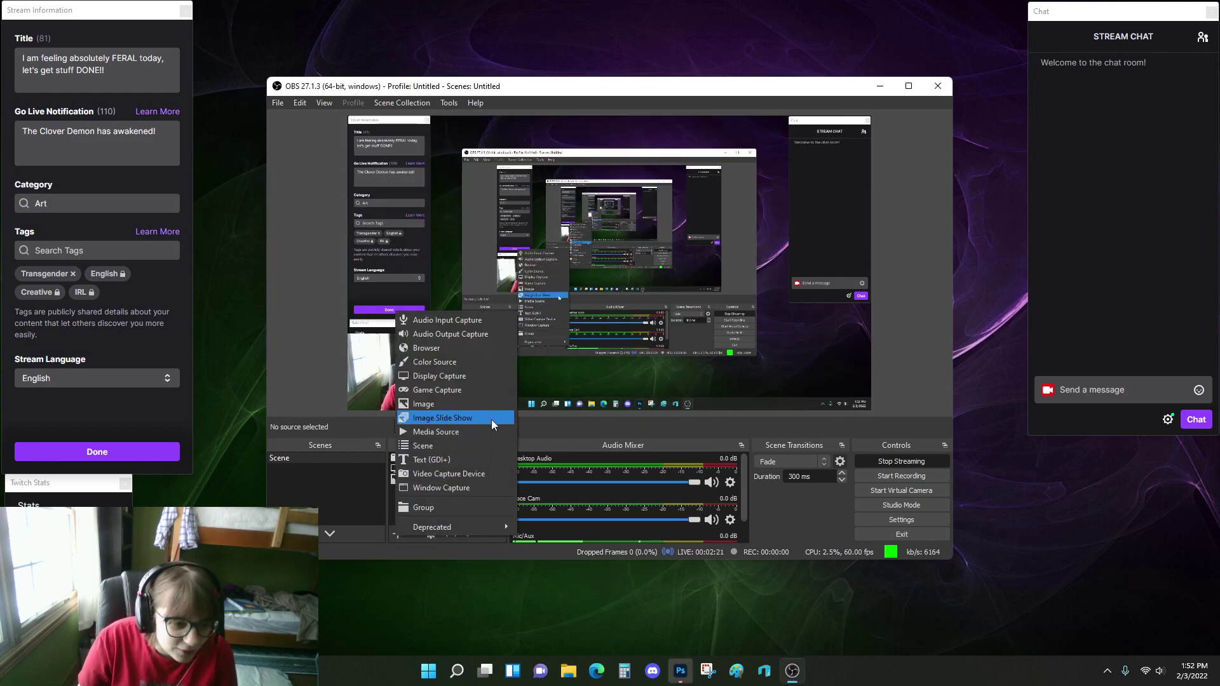
click(464, 488)
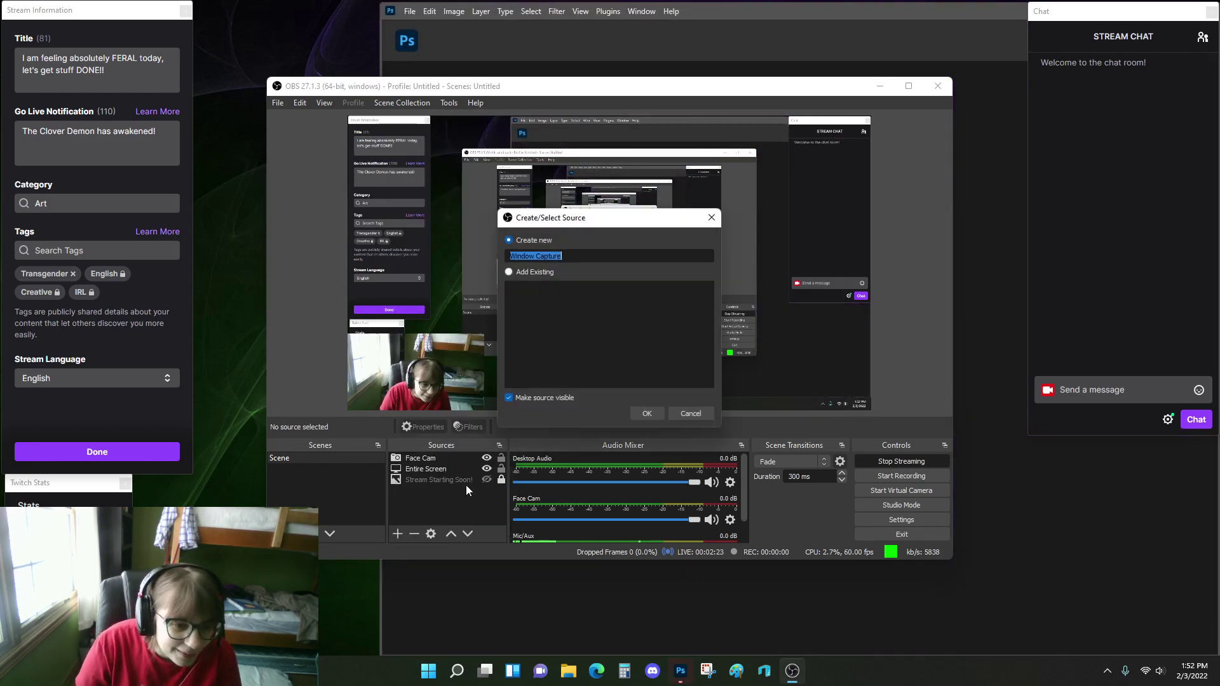
click(537, 272)
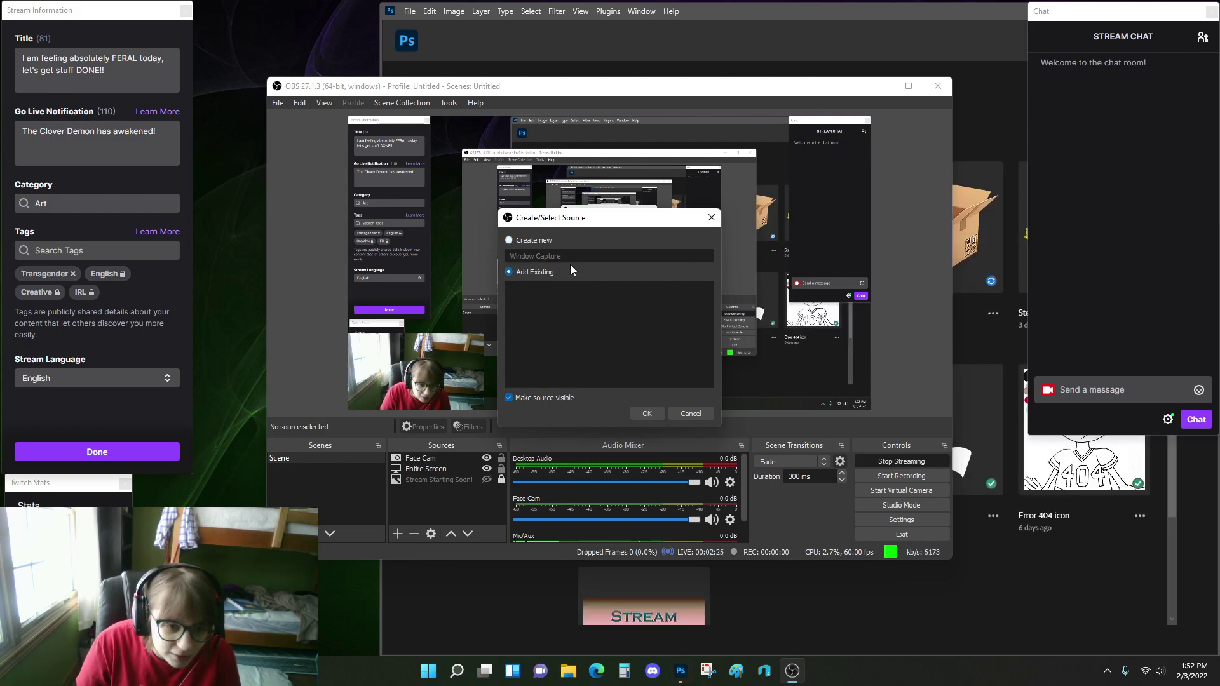
click(528, 242)
text(P)
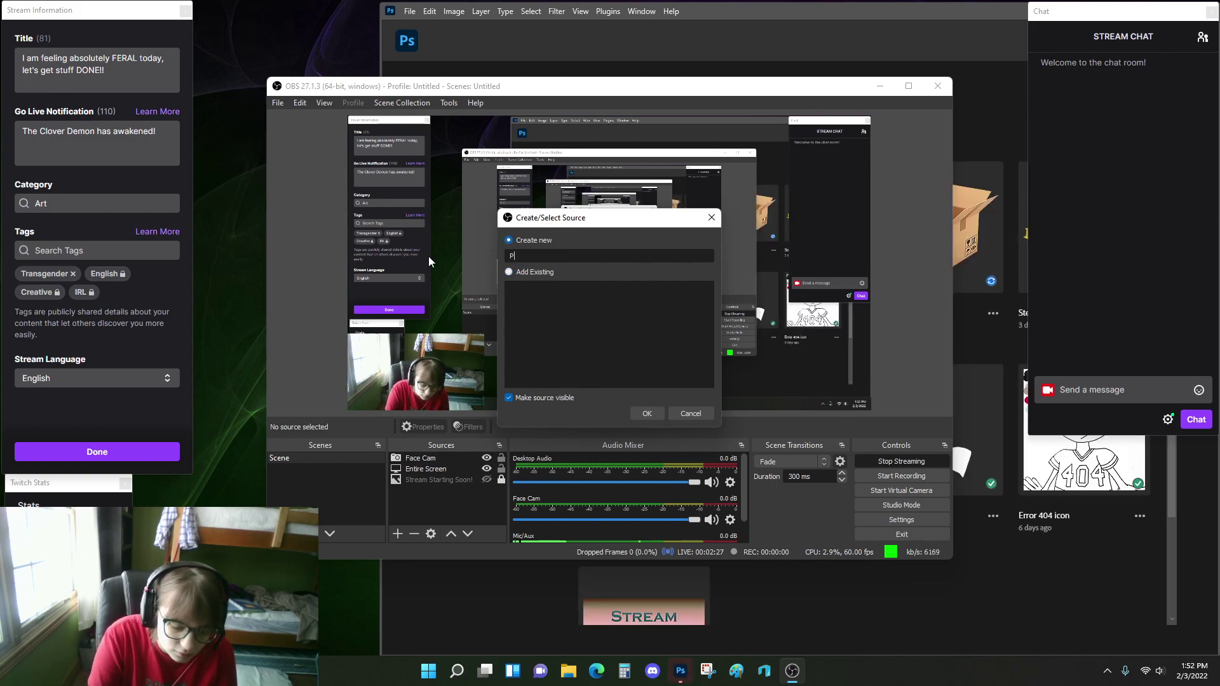
text(hotoShop)
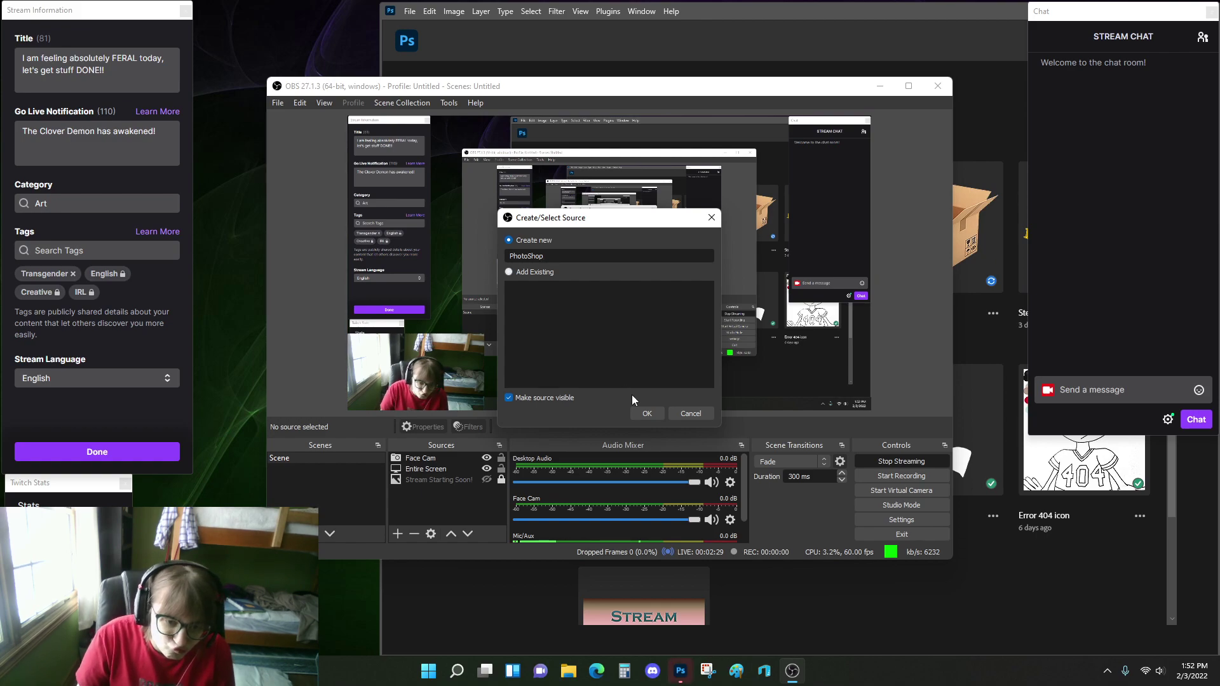
click(643, 412)
click(572, 405)
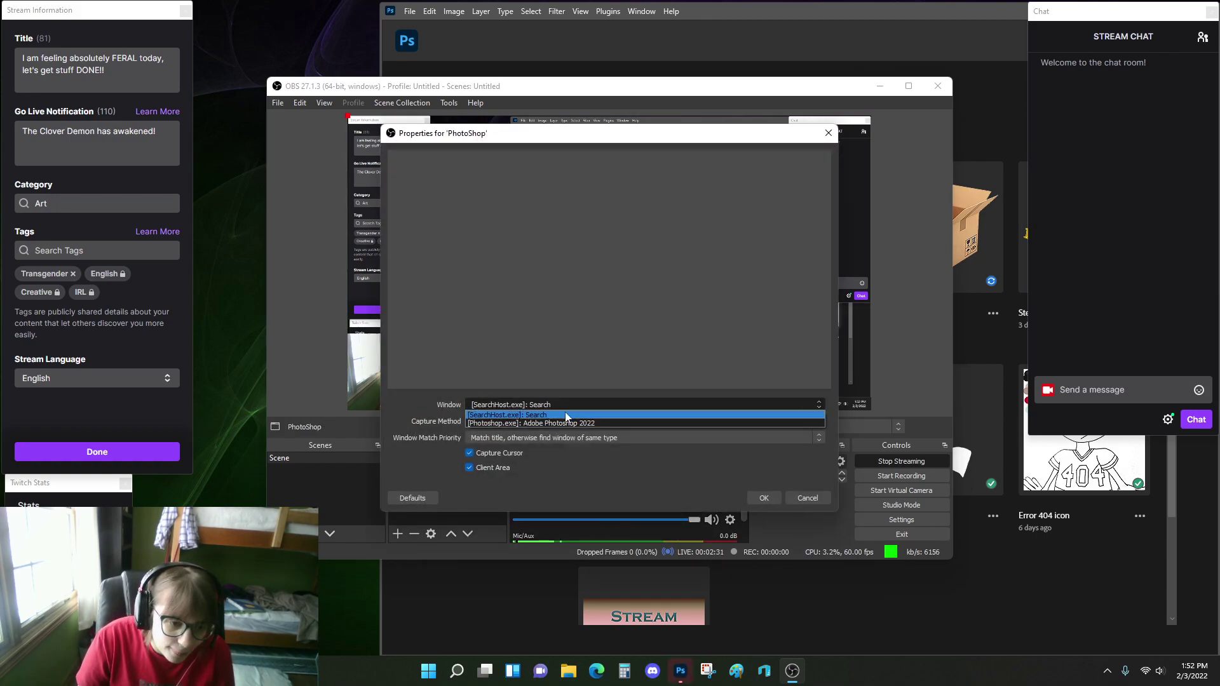
click(546, 423)
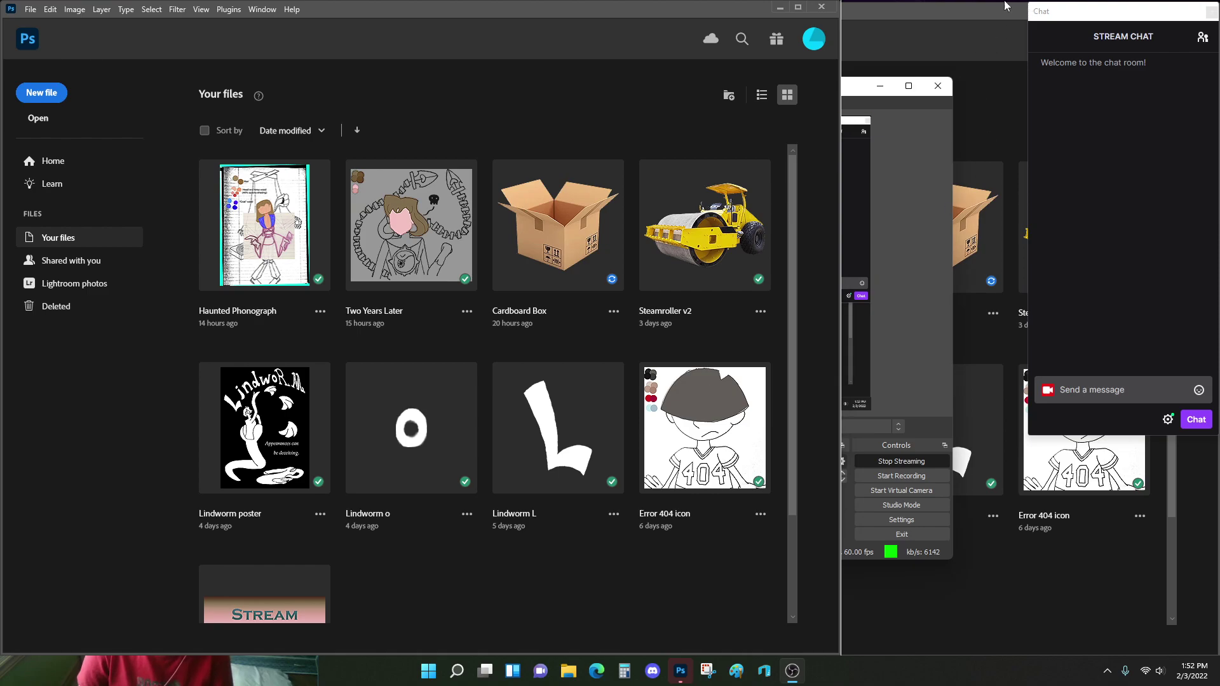
Maximize Photoshop and go to the Home screen with the recent files.
click(922, 16)
click(800, 8)
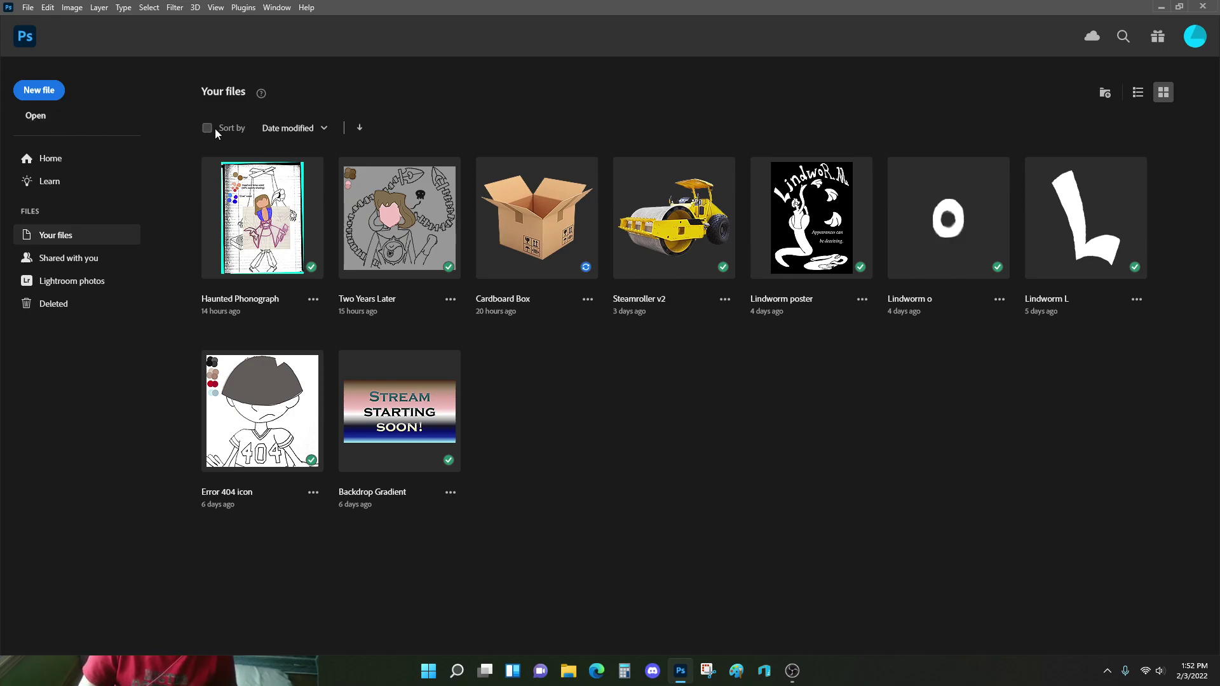
key(Escape)
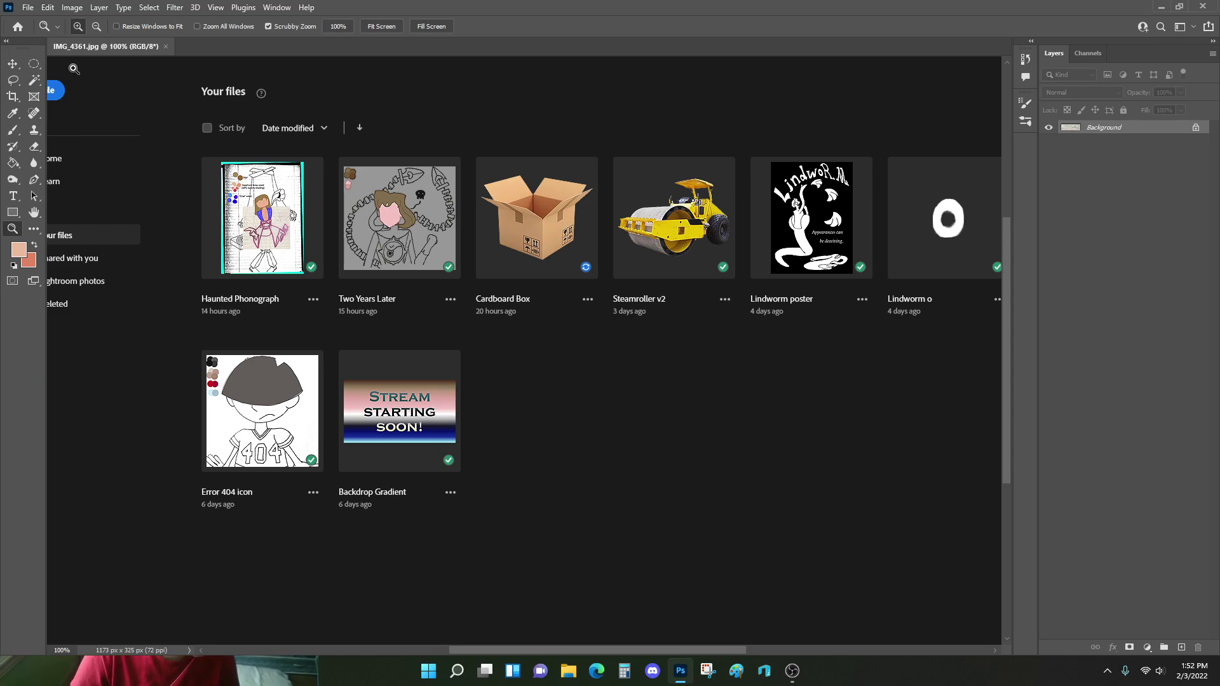
click(17, 26)
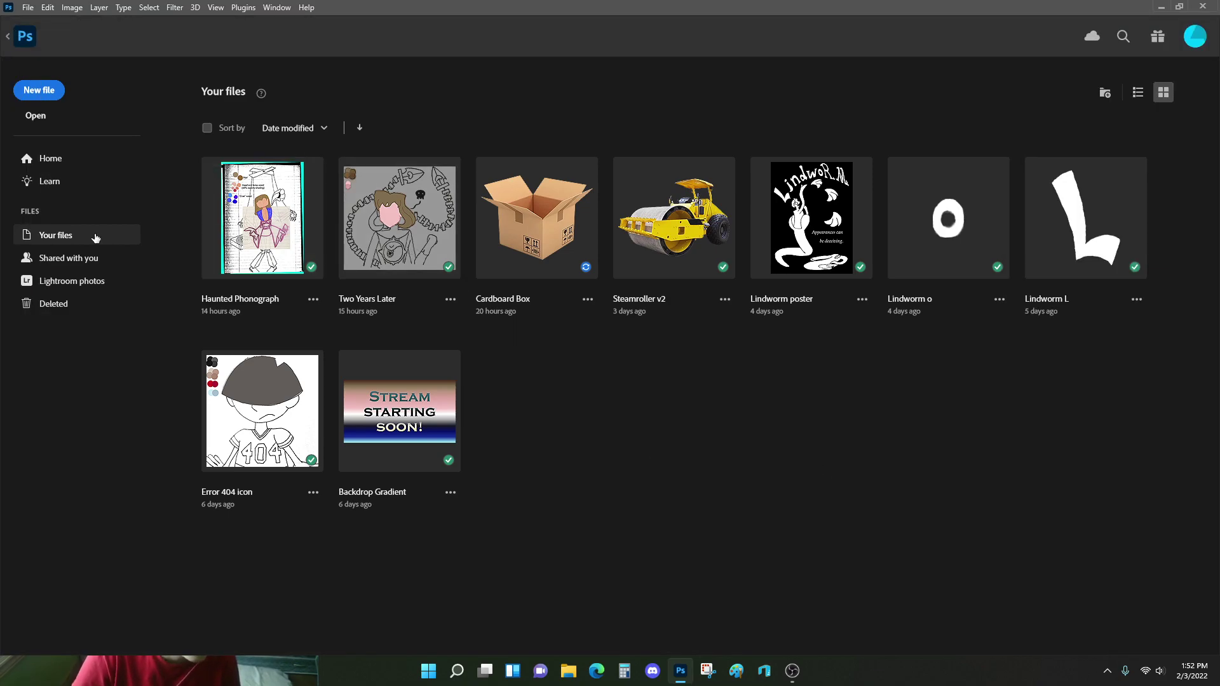
click(49, 158)
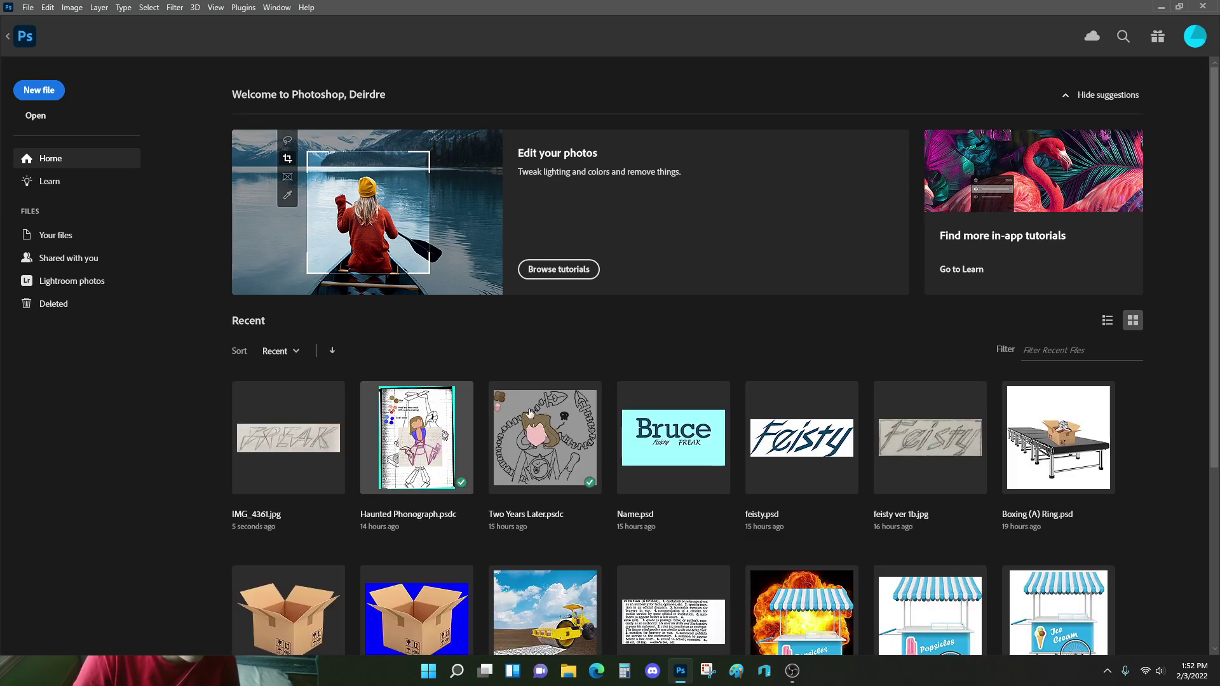
Open Name.psd from Recent, check the IMG_4361.jpg tab, then restore the window down.
click(669, 428)
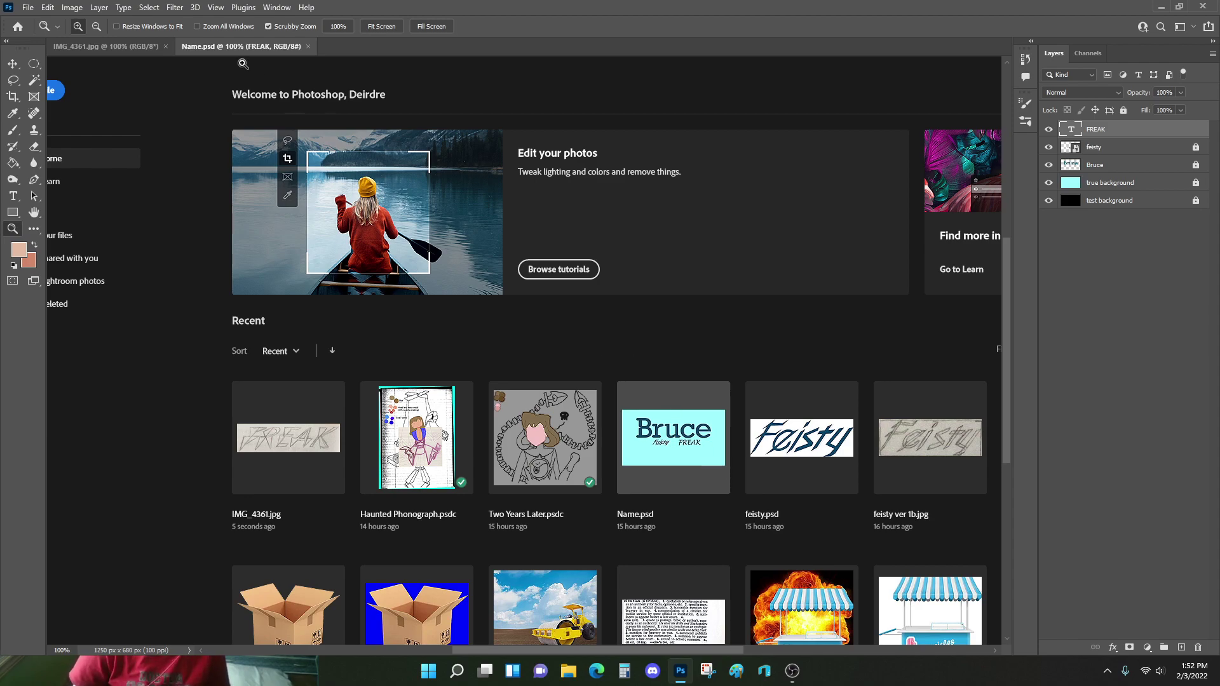
click(141, 48)
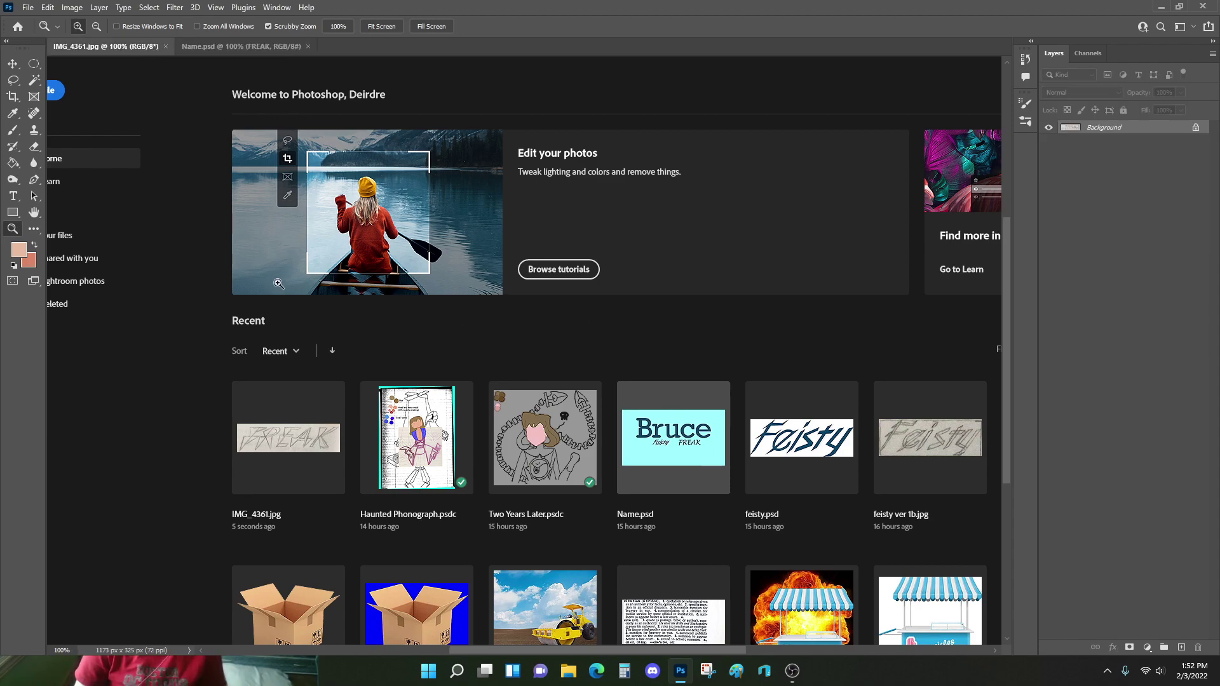
click(207, 49)
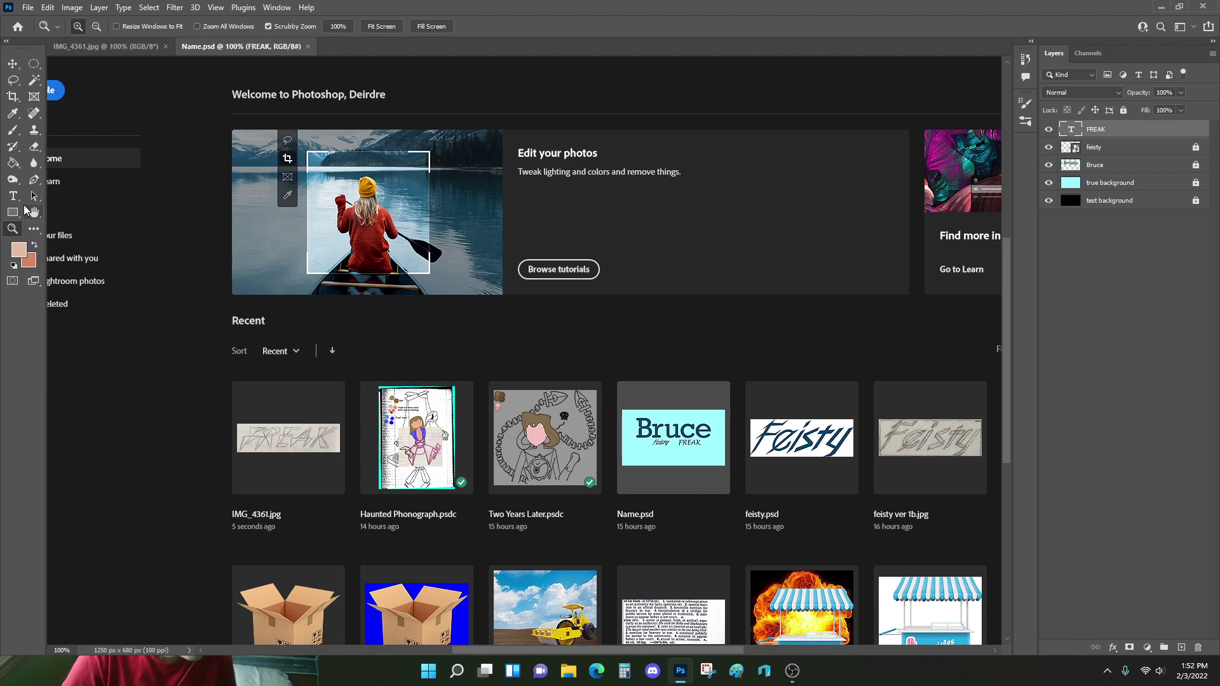
click(1180, 7)
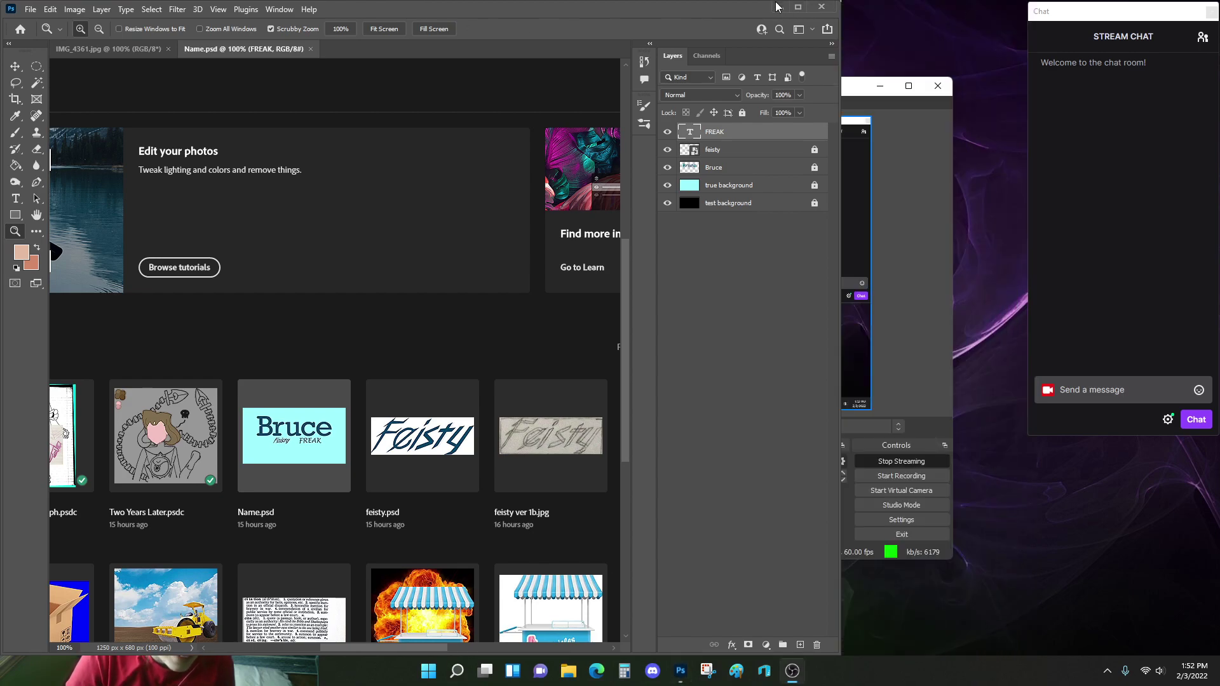
Move the Photoshop window right and zoom out of Name.psd to 70.4%.
drag(777, 6, 994, 7)
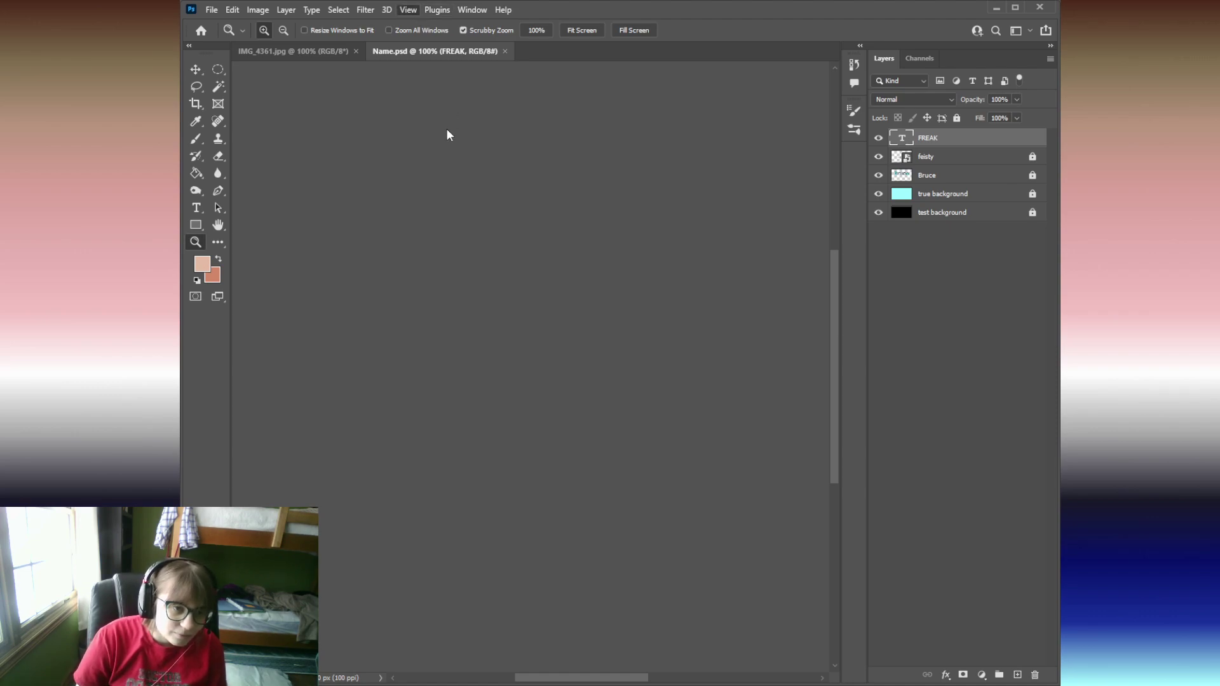
scroll(448, 132, down, 1)
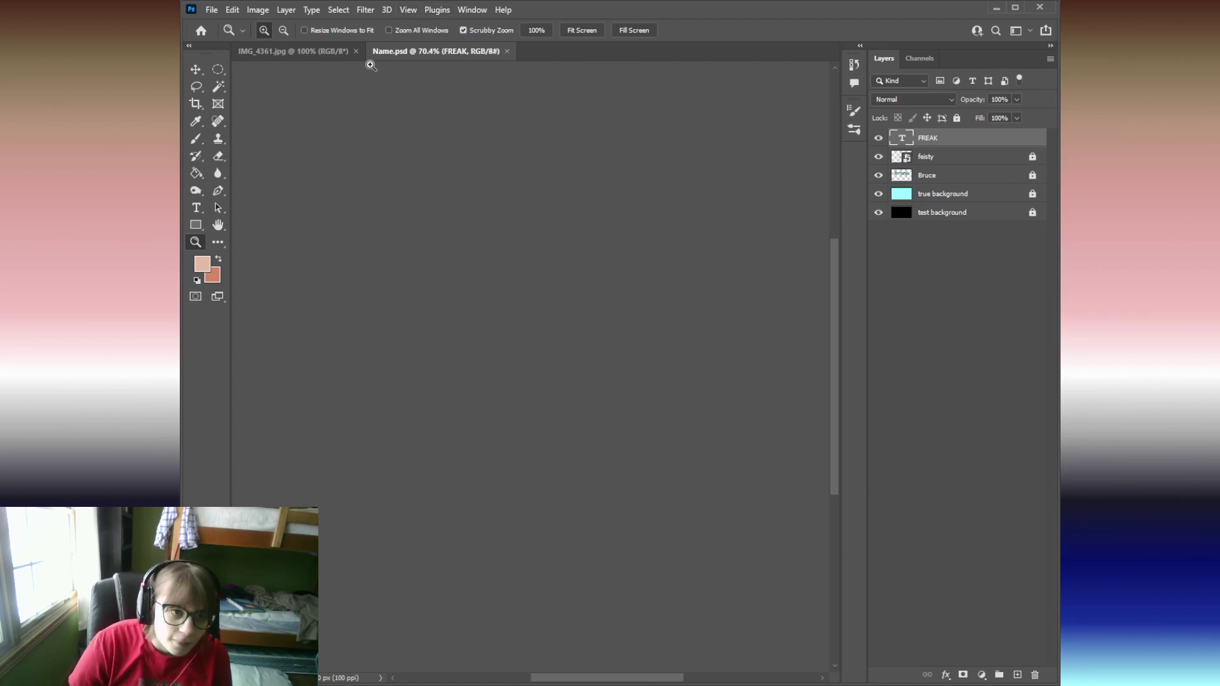
click(197, 121)
Sample dark blue as the foreground colour and make IMG_4361.jpg's background an editable 'photo' layer.
click(307, 271)
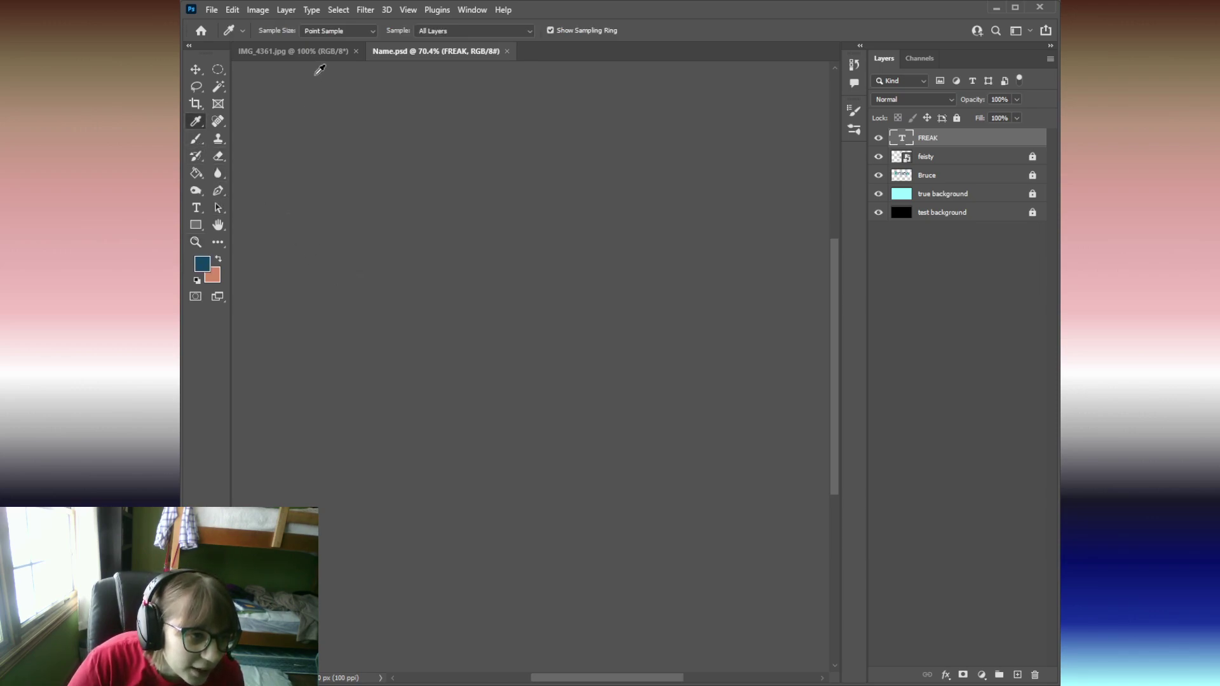
click(307, 56)
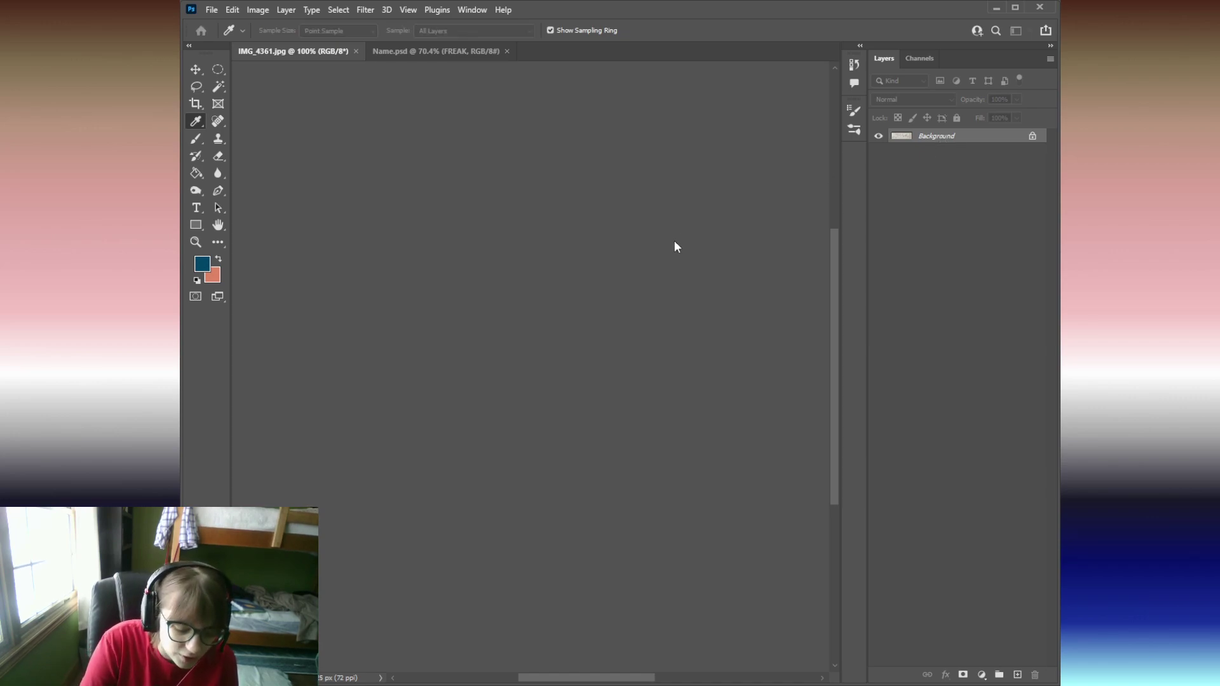
key(Return)
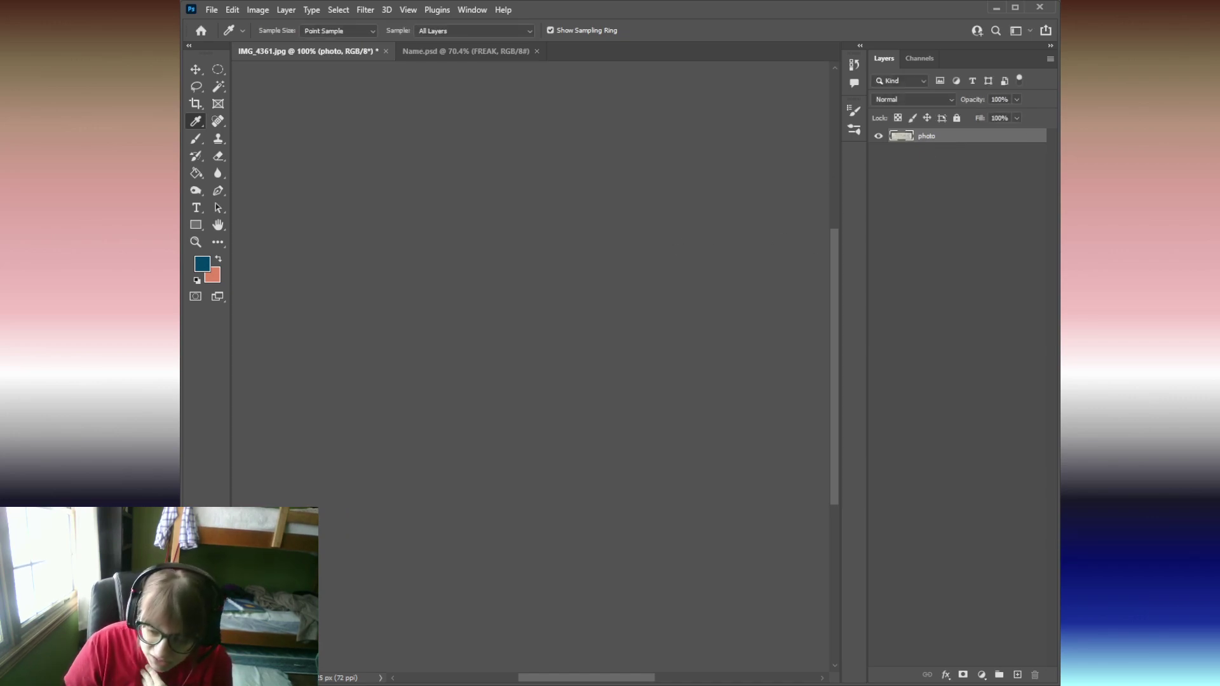
Add a new empty layer named F above the photo layer.
click(1016, 675)
double_click(943, 135)
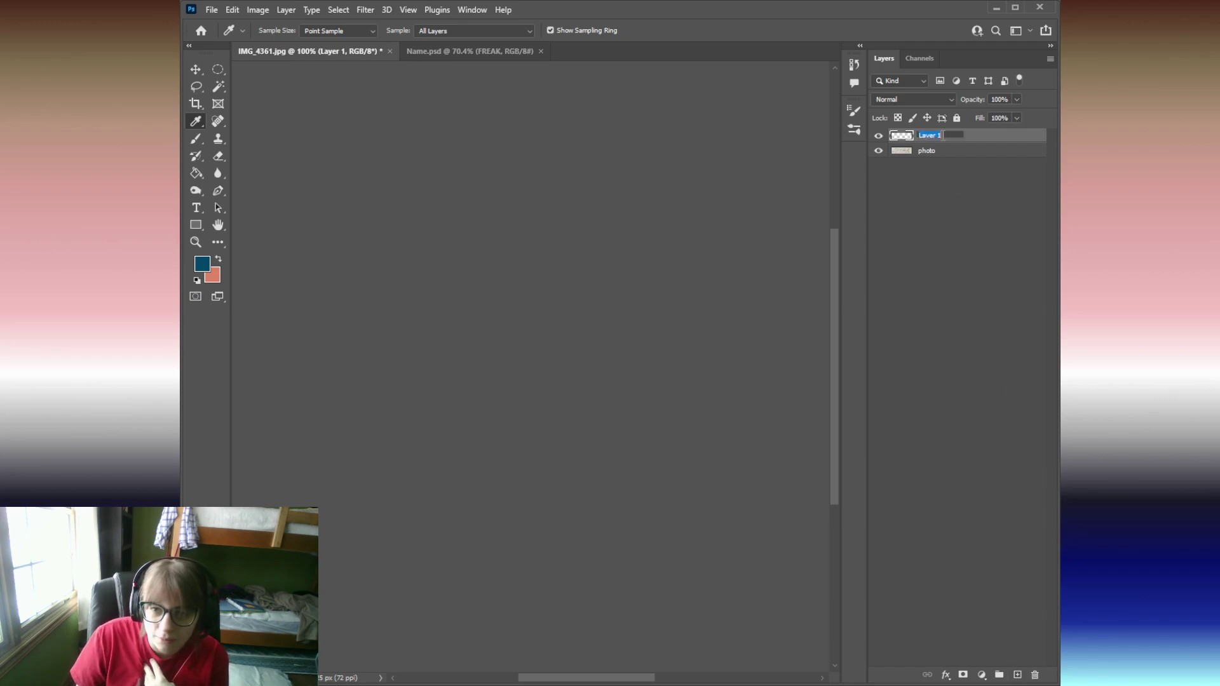
text(F)
key(Return)
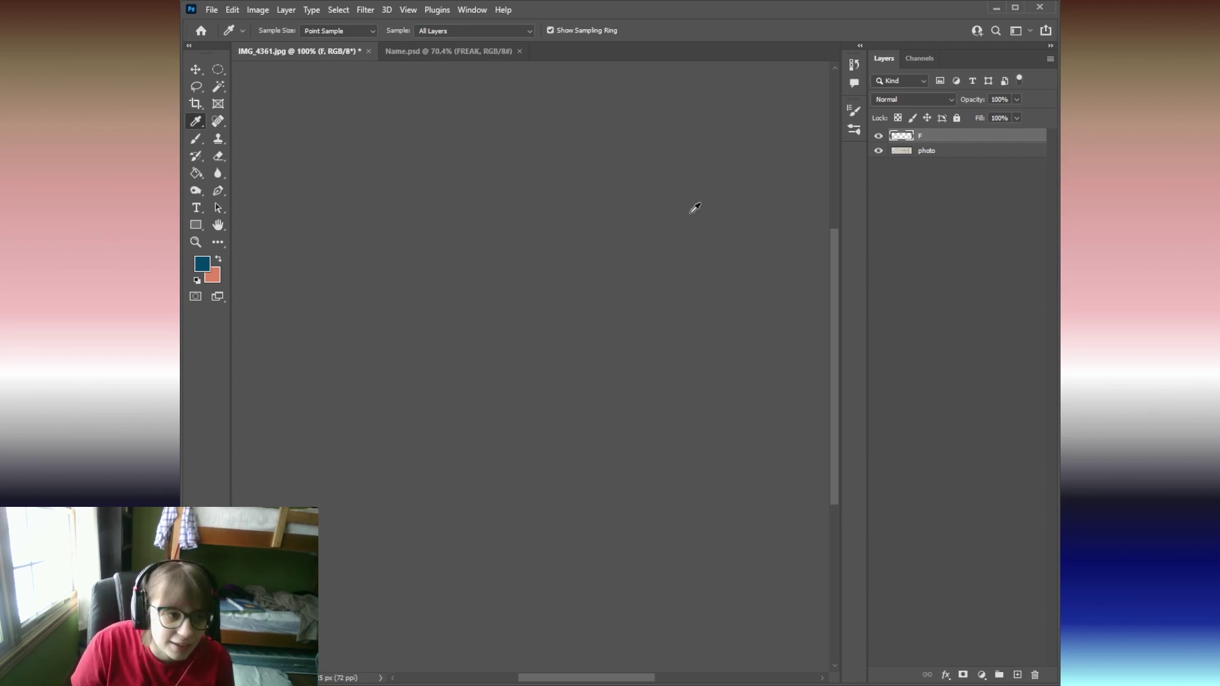
Switch to the Polygonal Lasso tool and select the photo layer.
click(196, 87)
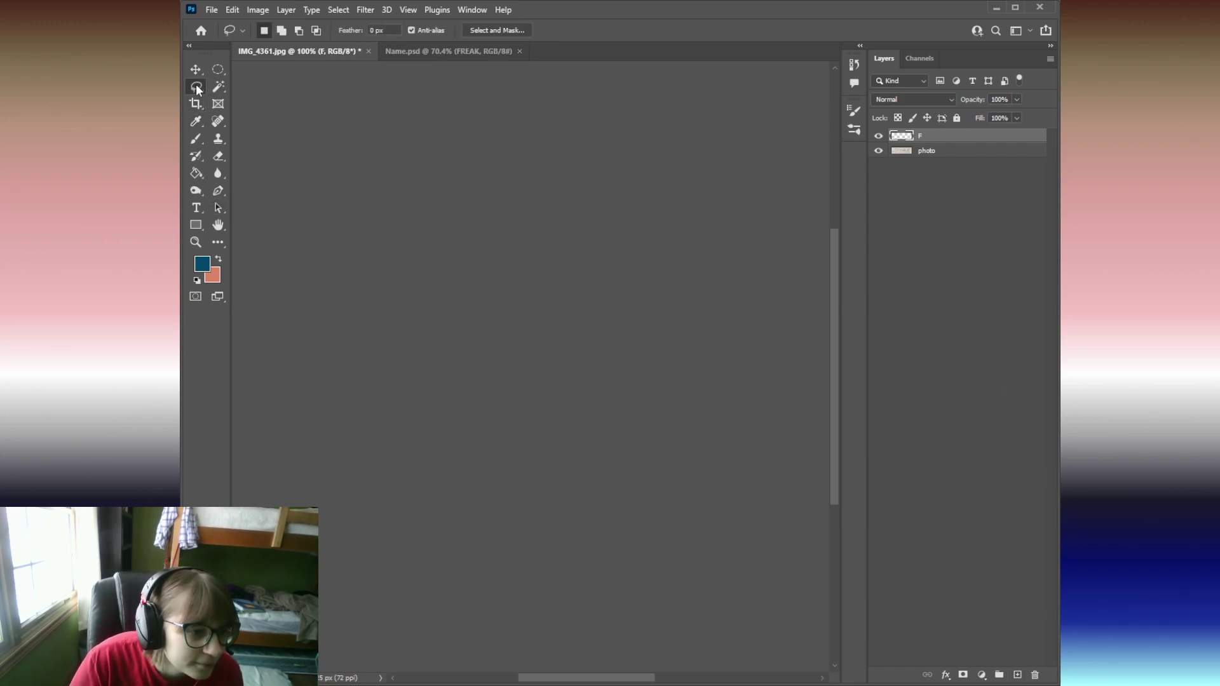
key(shift+l)
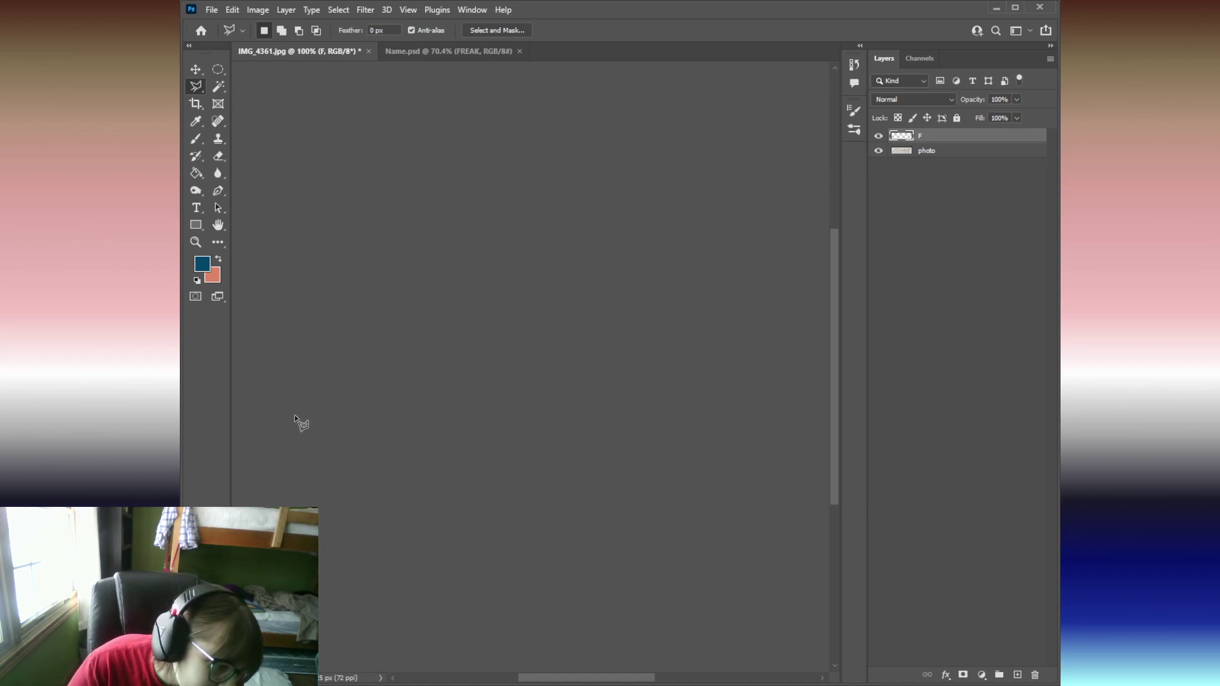
scroll(299, 394, up, 5)
scroll(305, 373, down, 1)
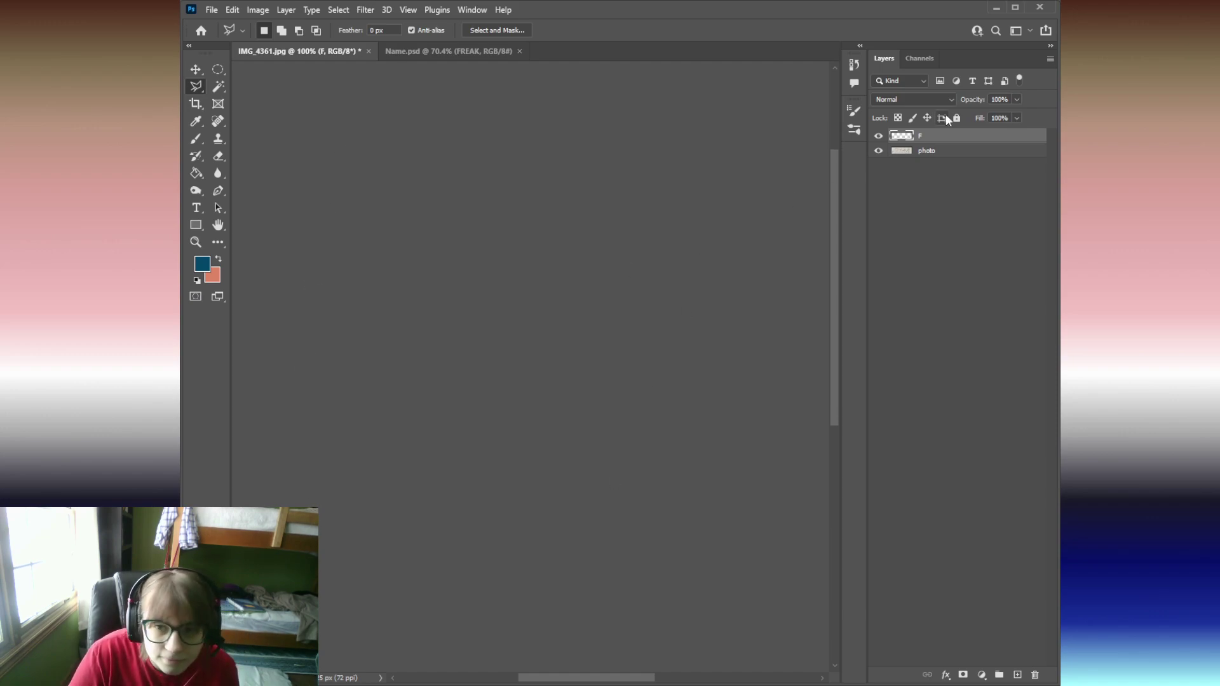
click(931, 150)
Add a Curves adjustment to the photo and set its white and black points from image samples.
click(927, 61)
click(884, 58)
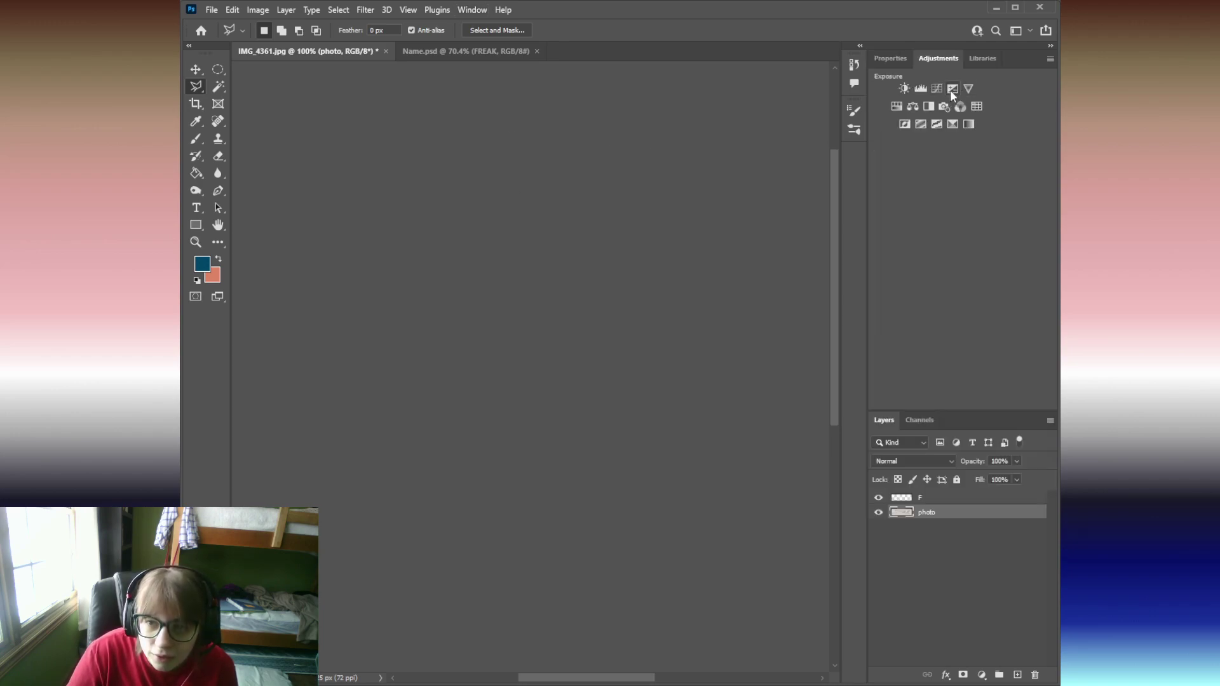
click(951, 89)
click(883, 179)
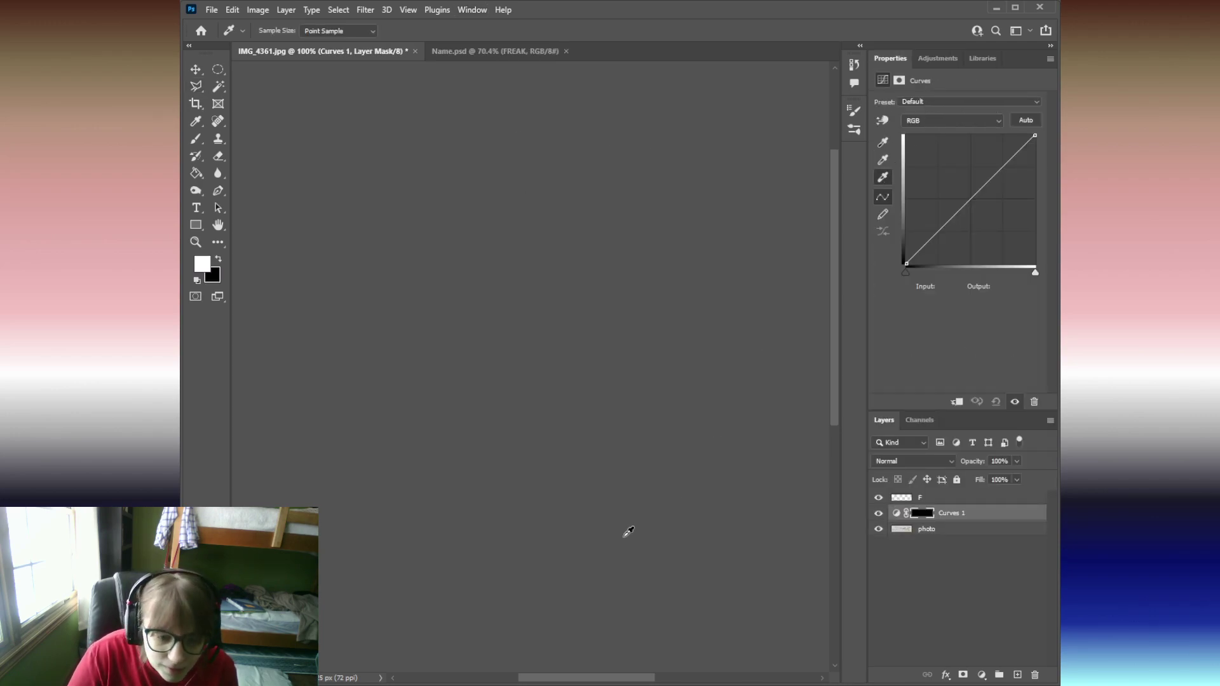
click(581, 445)
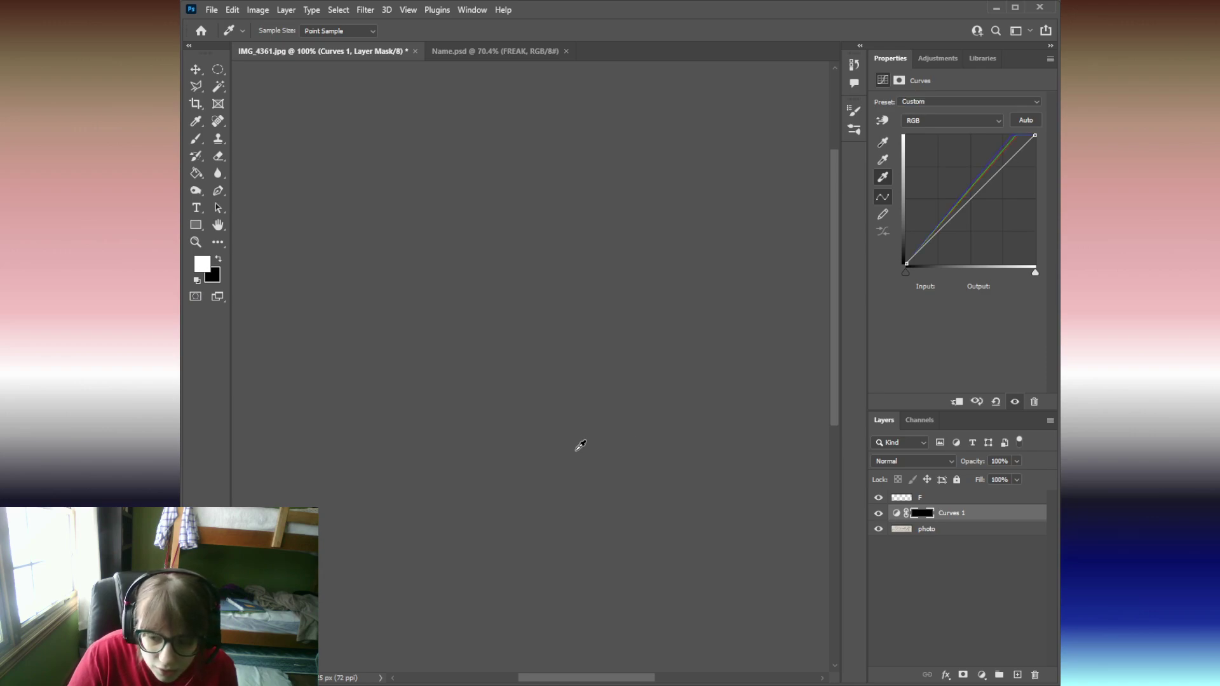
click(884, 144)
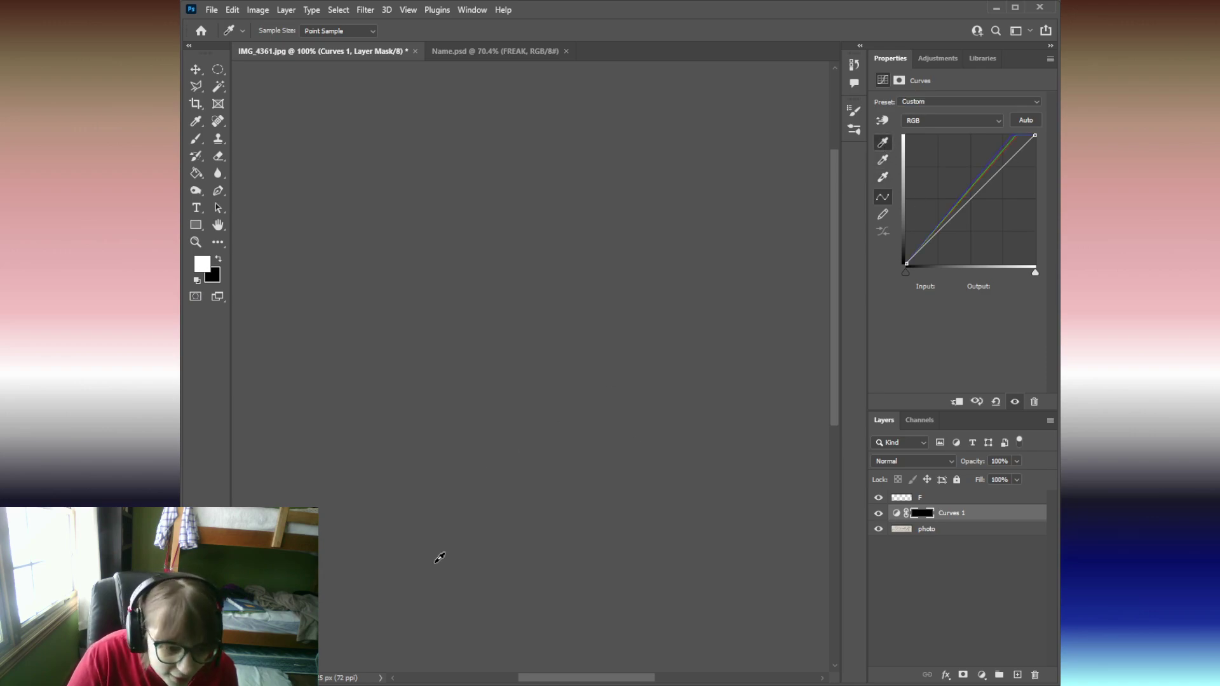
click(445, 516)
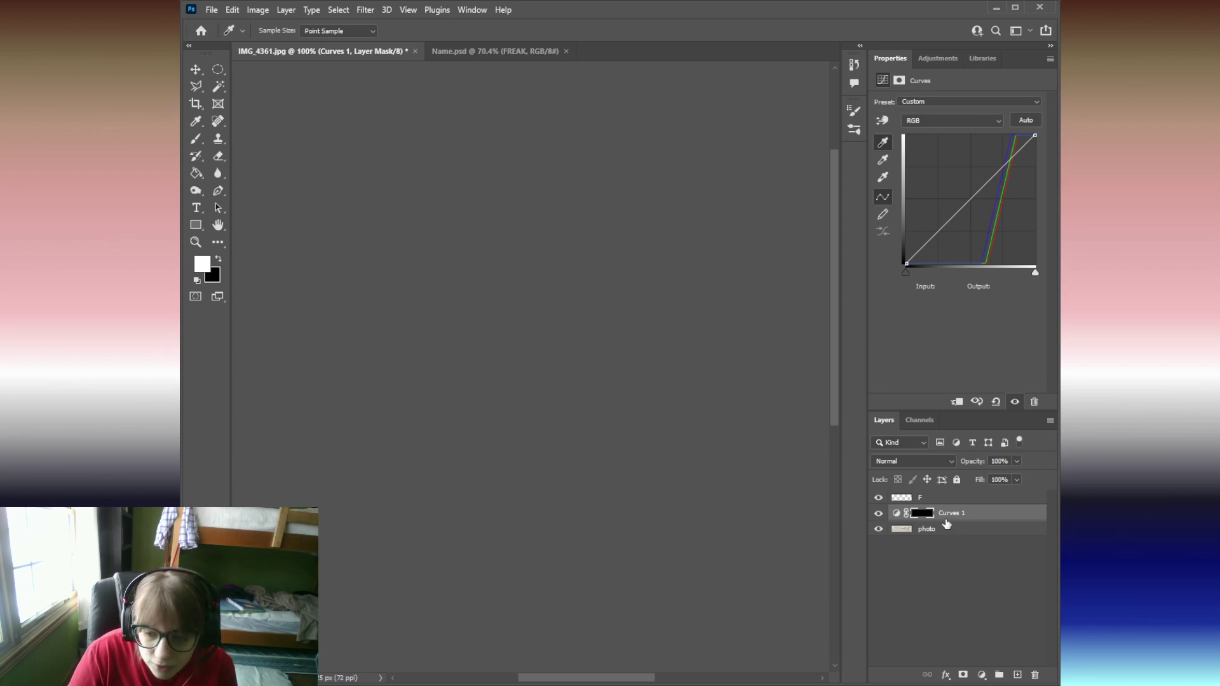
Try a Brightness/Contrast adjustment clipped to the photo, then delete it.
click(1017, 7)
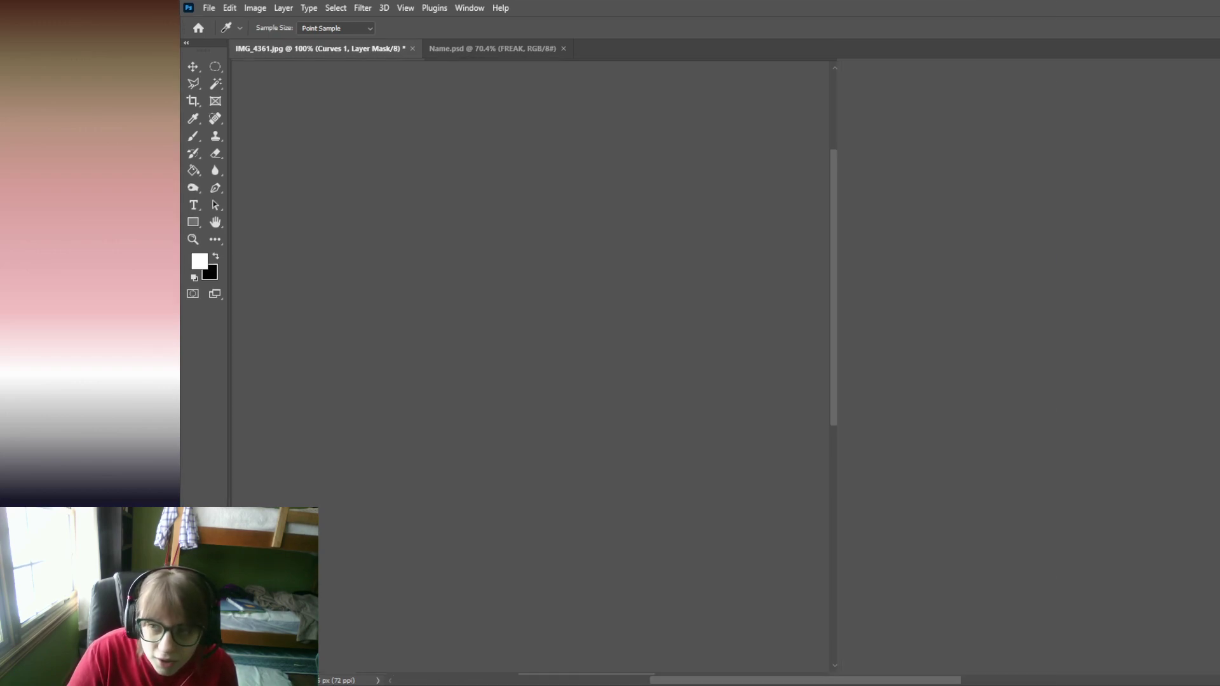
click(938, 509)
key(l)
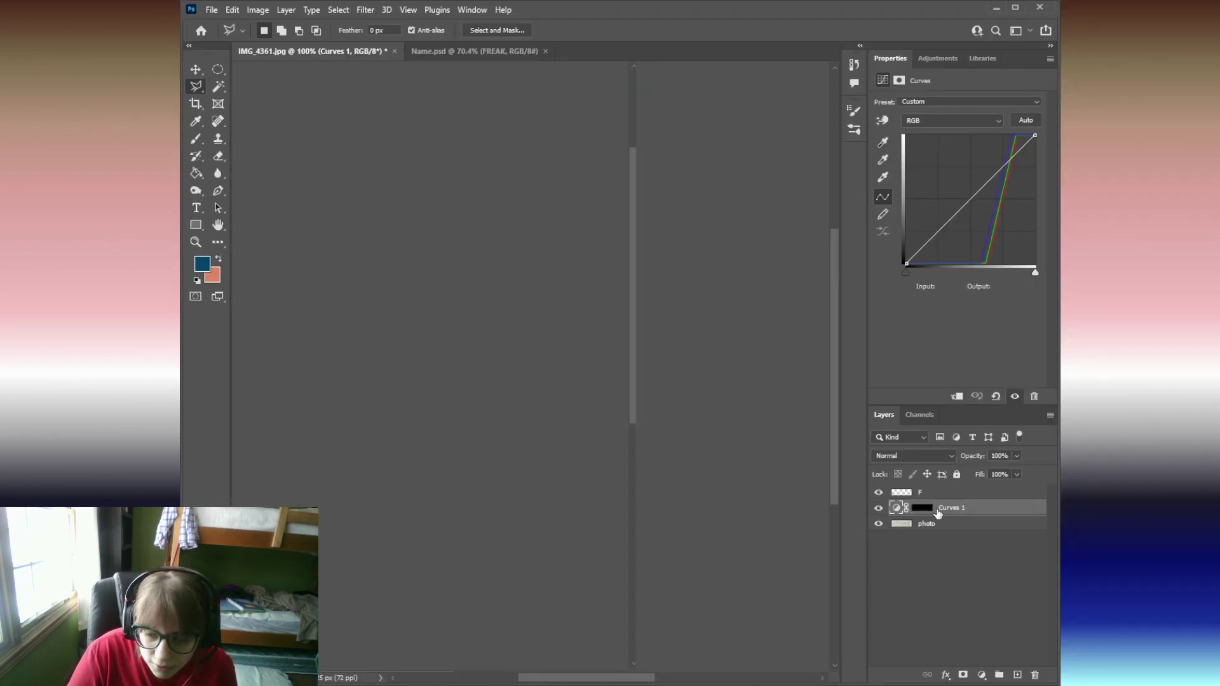
click(937, 58)
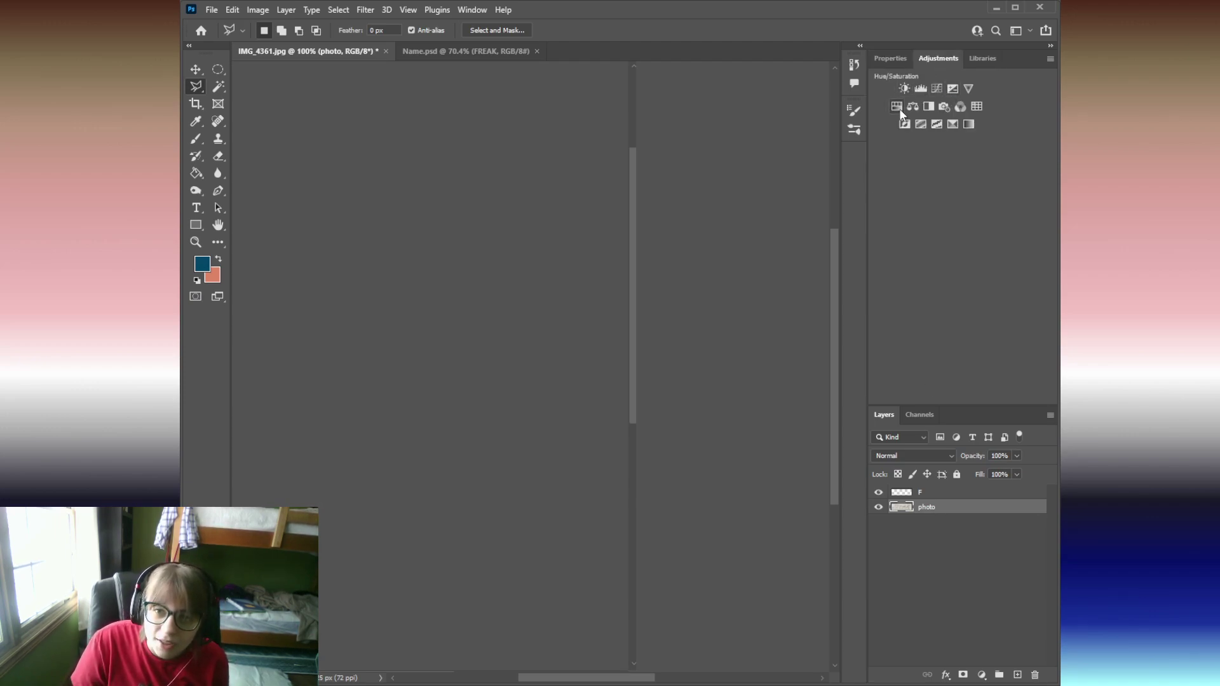
click(904, 89)
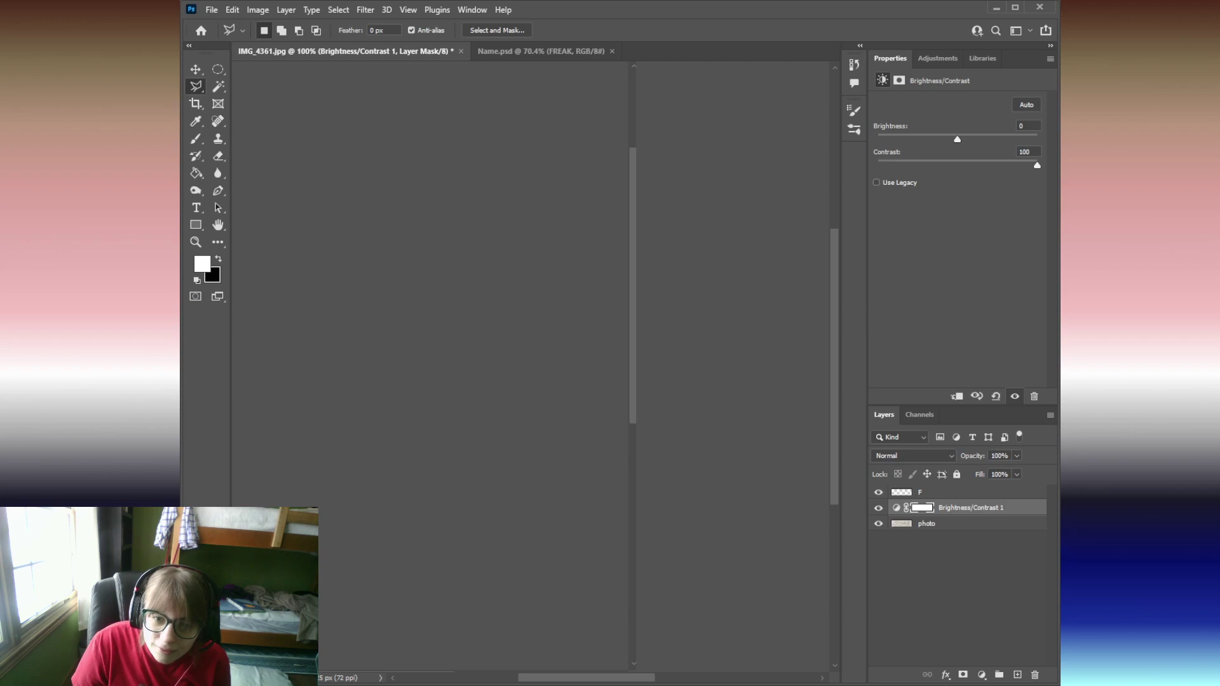
alt+click(950, 516)
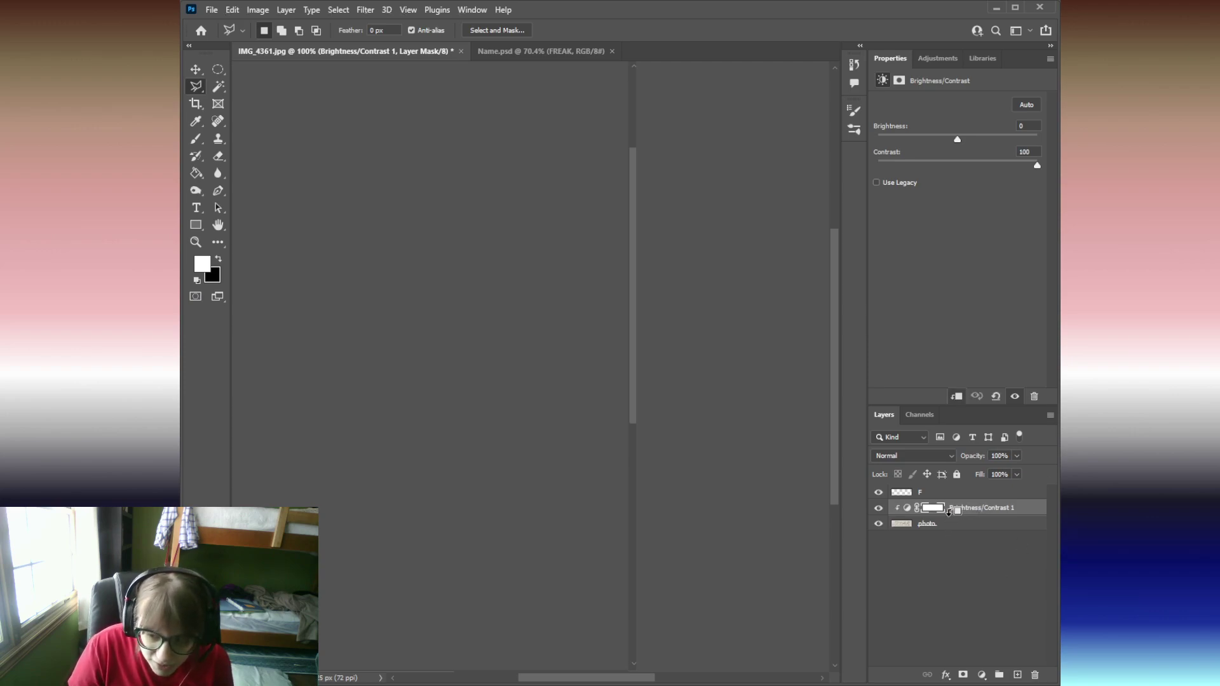
key(Delete)
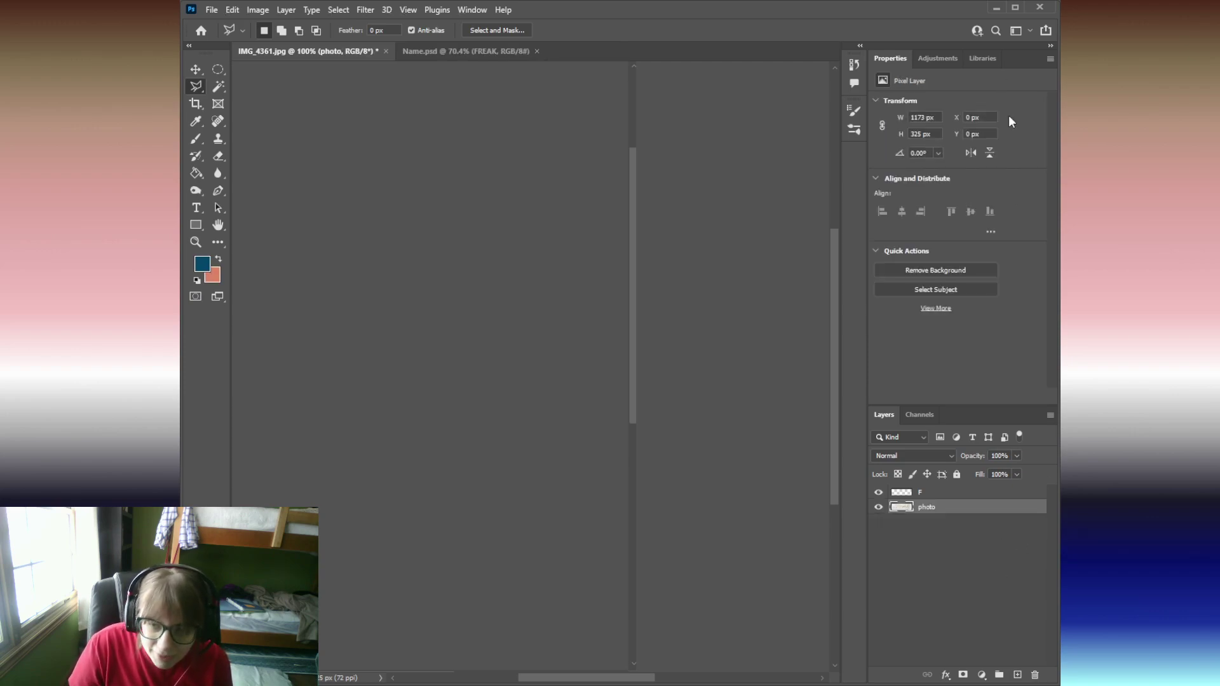
Add another Curves adjustment and resample its white and black points from the image.
click(938, 58)
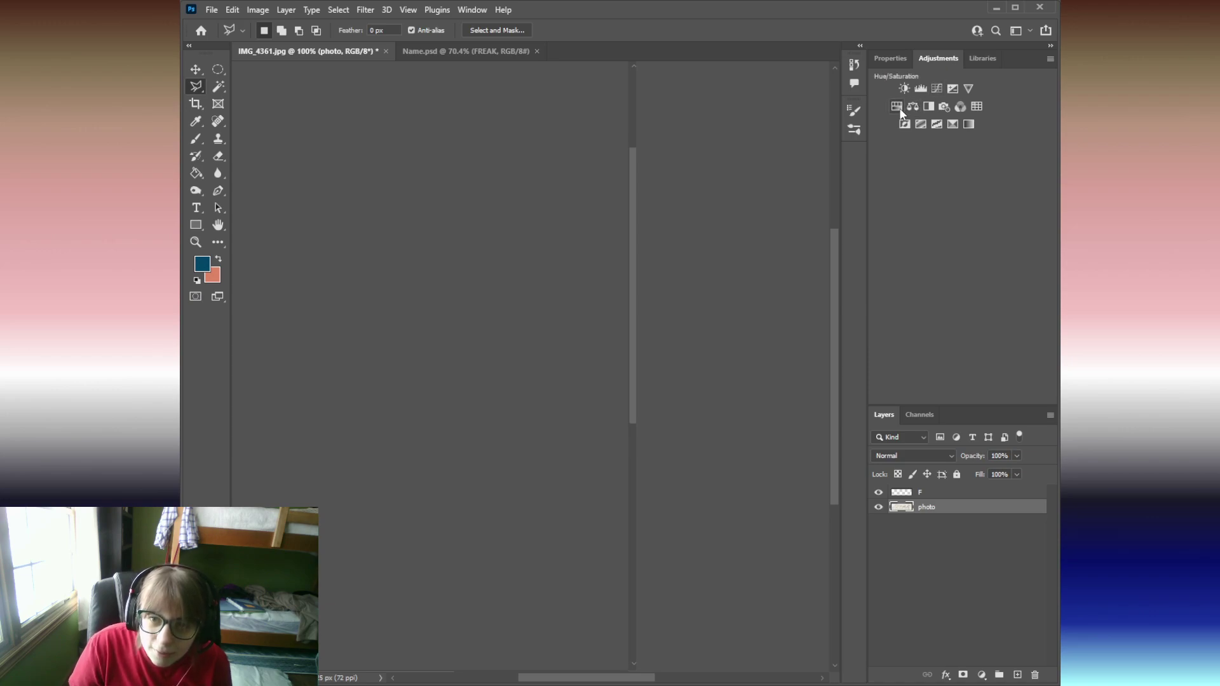
click(938, 89)
click(883, 176)
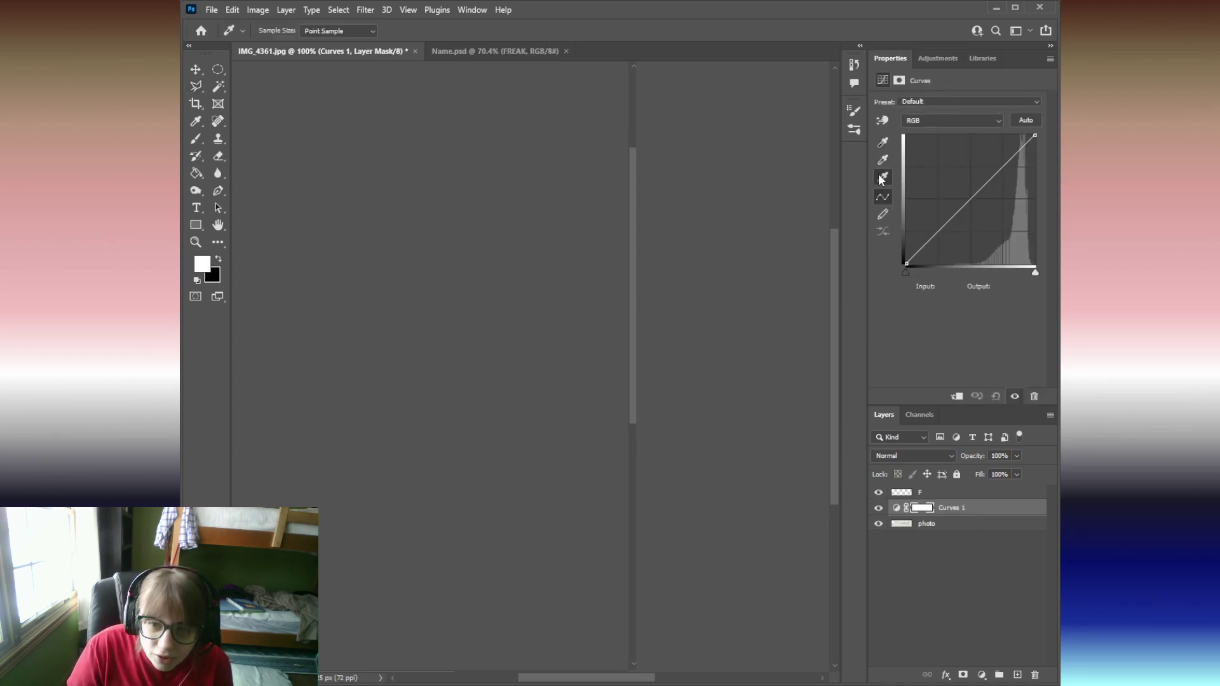
click(542, 264)
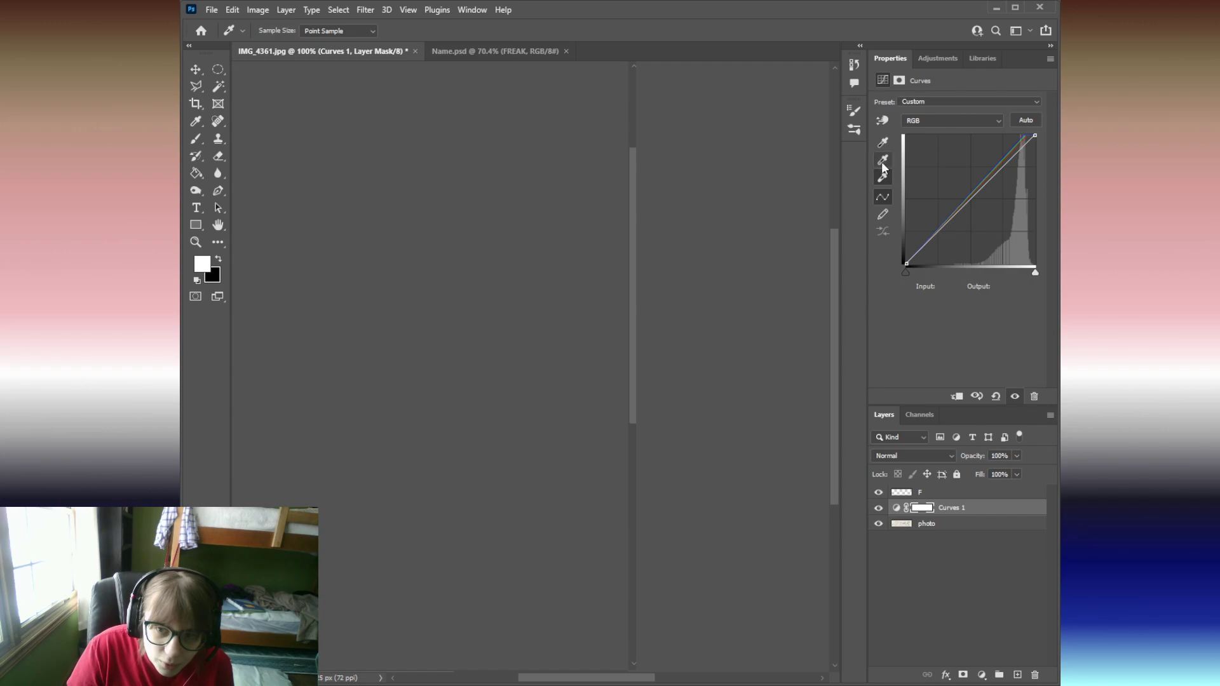
click(883, 142)
click(453, 354)
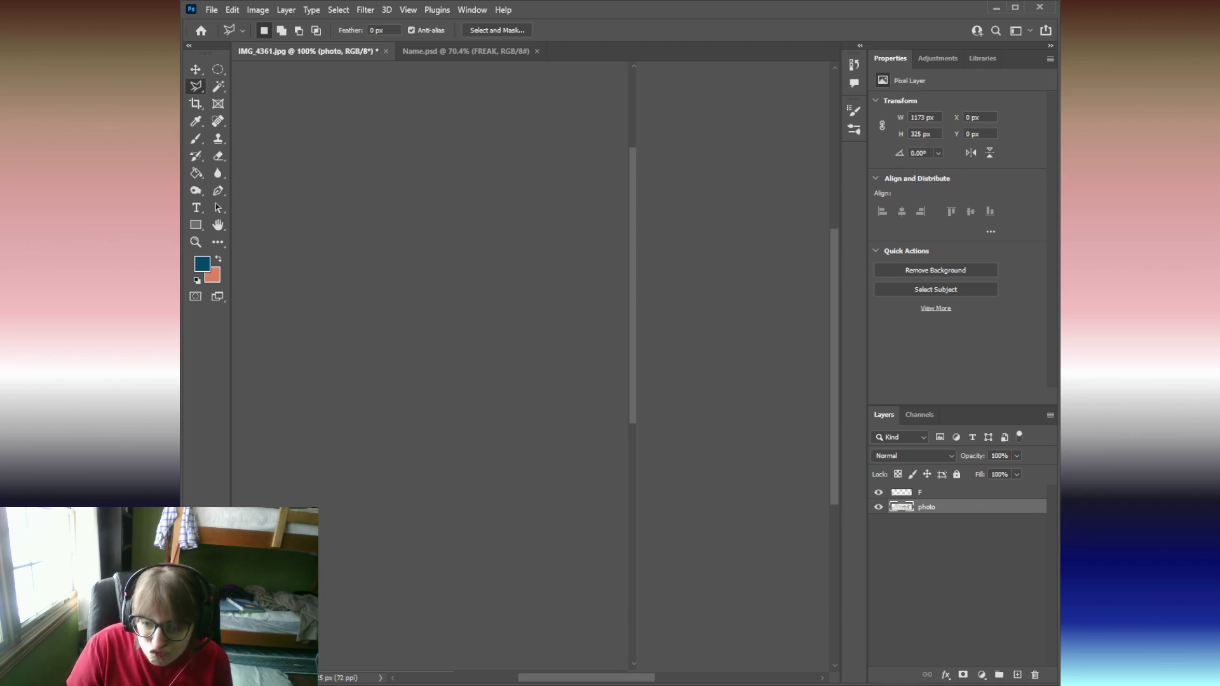
Lock the photo layer, make F the active layer, and maximize the Photoshop window.
click(955, 474)
click(953, 493)
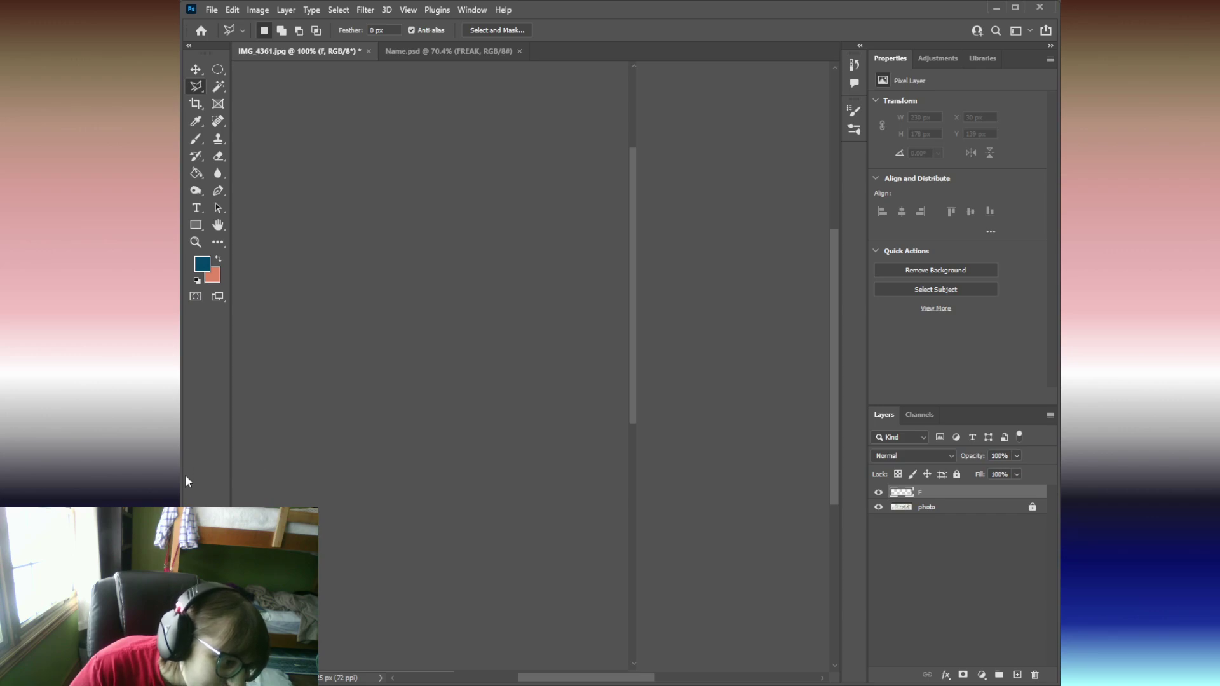
double_click(977, 11)
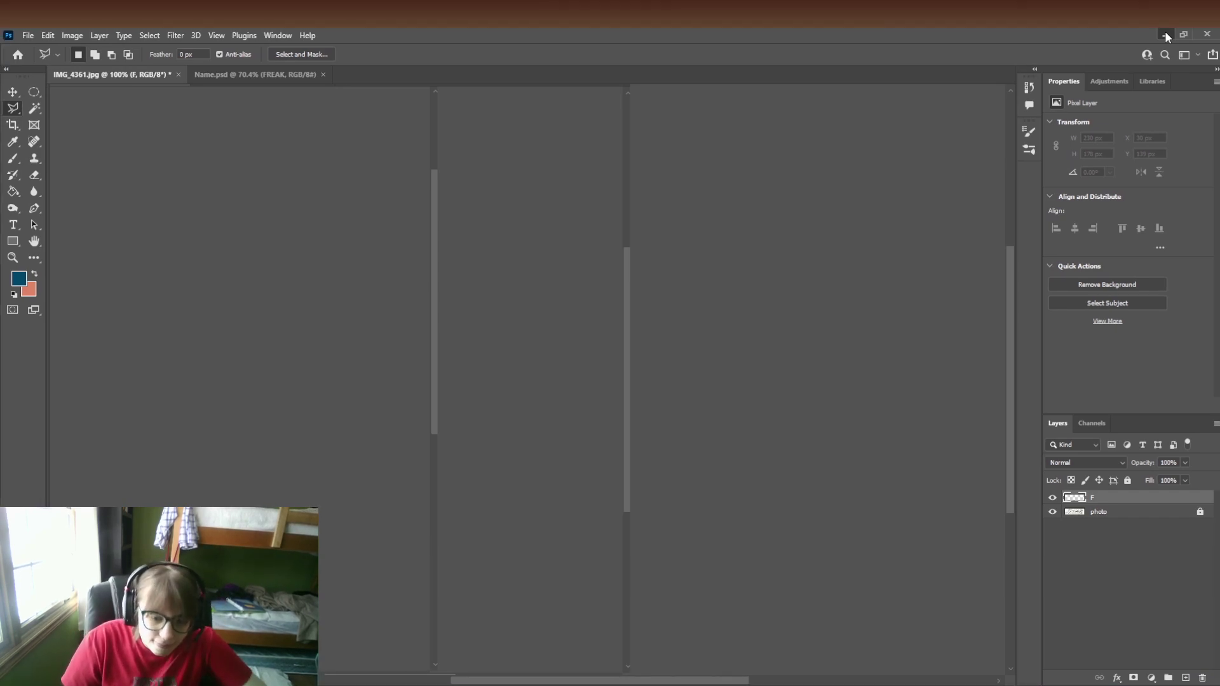
Minimize the Photoshop window, restore it down, then maximize it again.
click(1167, 35)
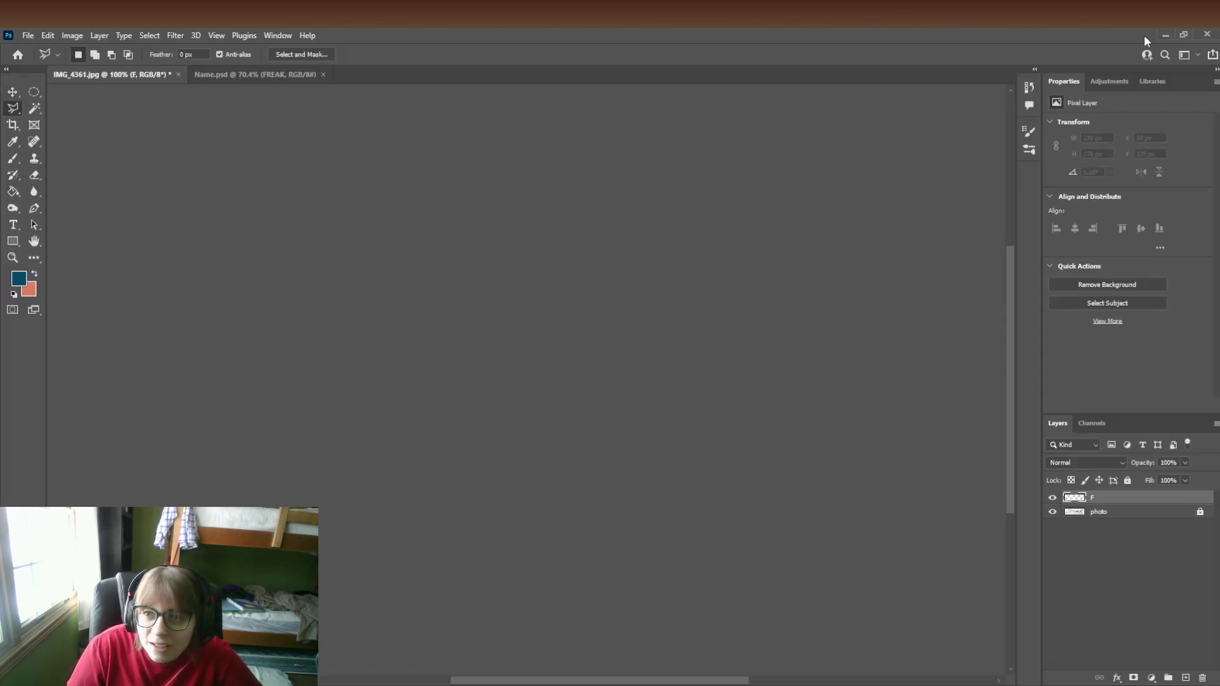
click(1184, 35)
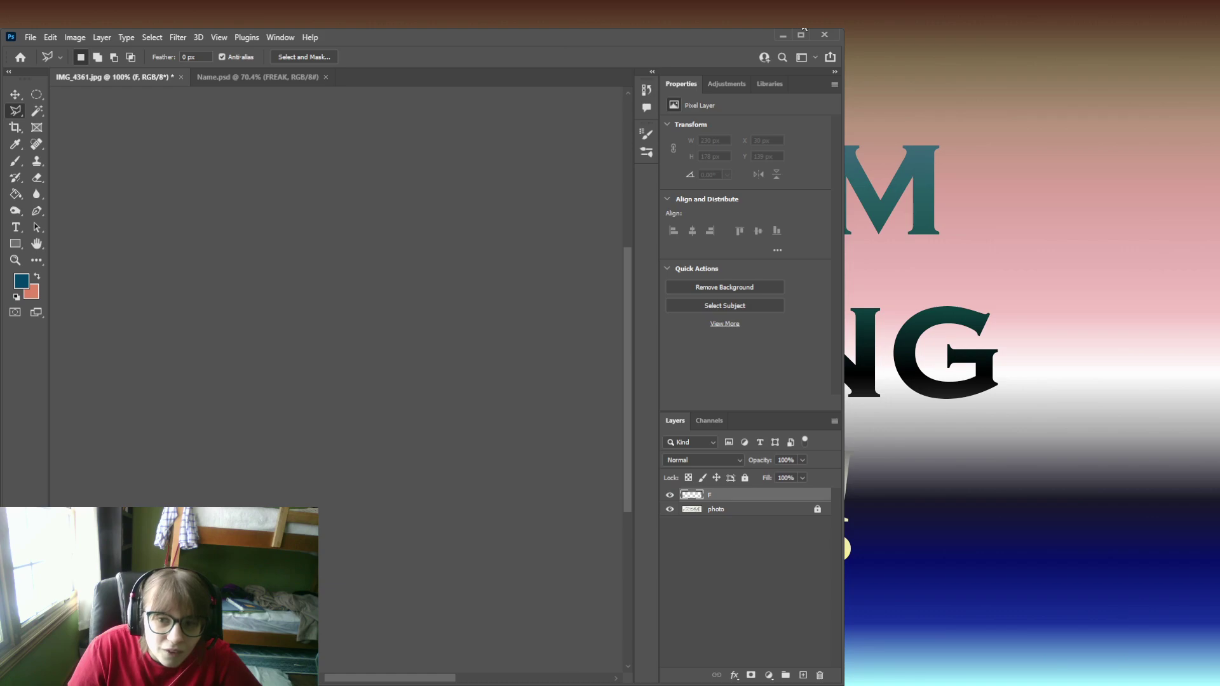
click(803, 33)
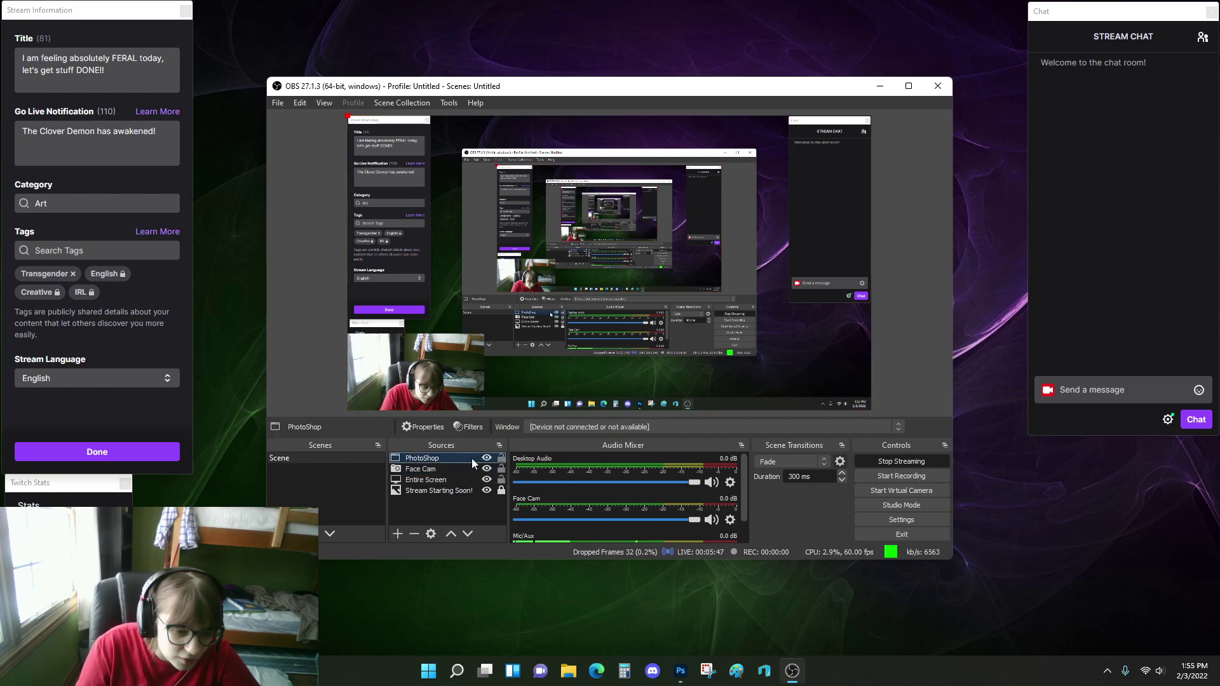
Remove the existing PhotoShop source from the OBS scene.
right_click(478, 462)
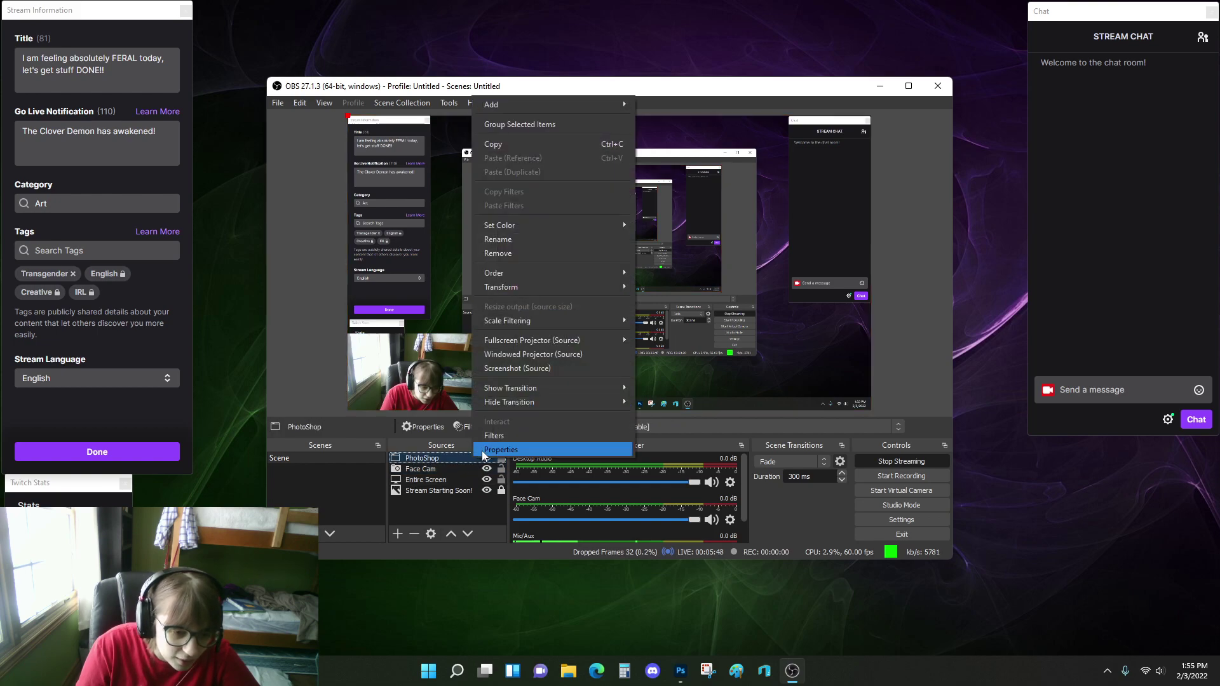
click(525, 258)
click(653, 345)
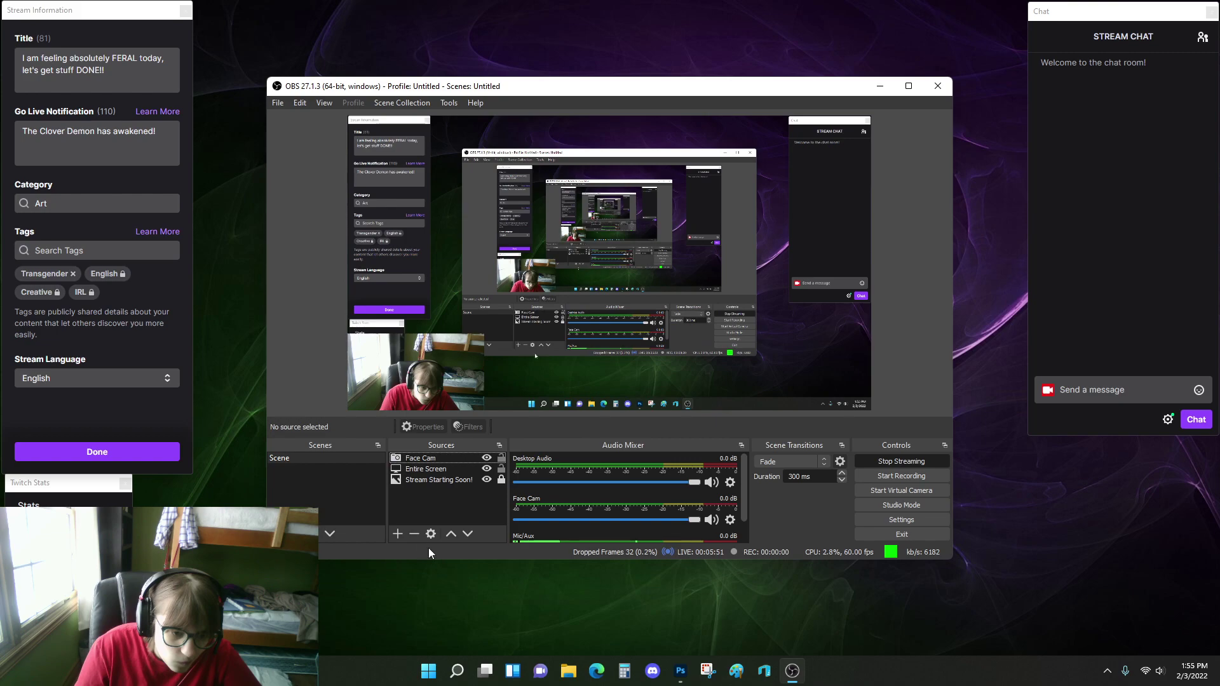
Add a Window Capture source named PhotoShop, then cancel its properties without picking a window.
click(466, 472)
click(398, 534)
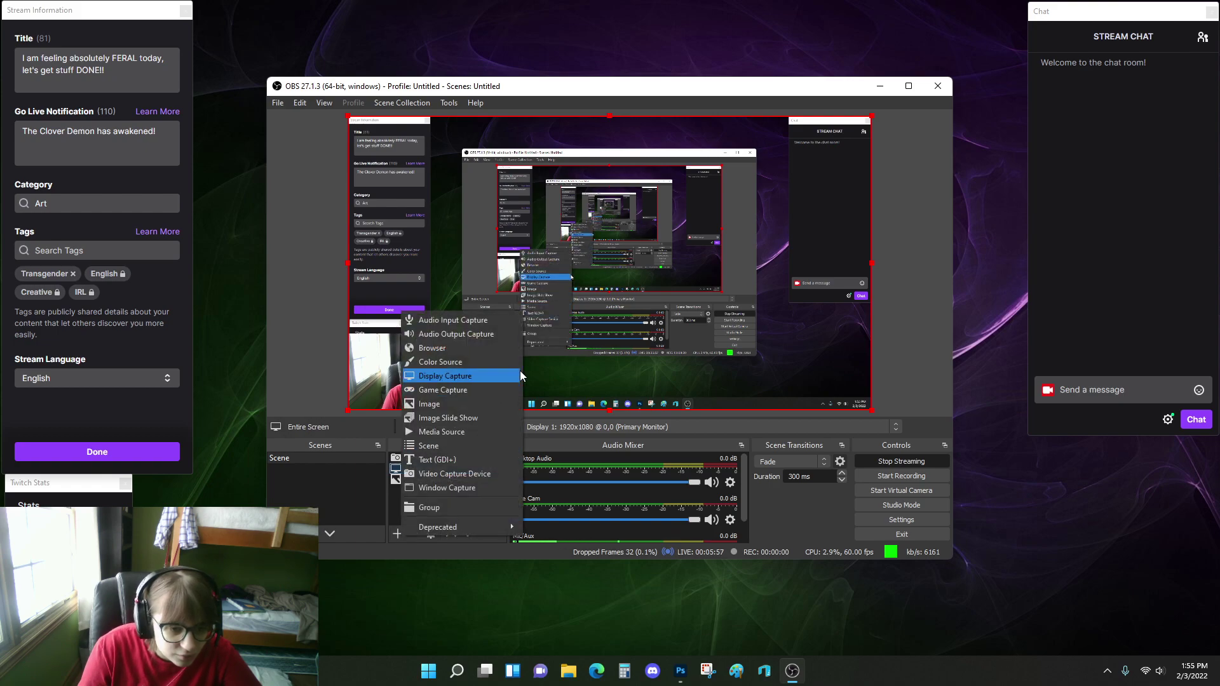
click(448, 488)
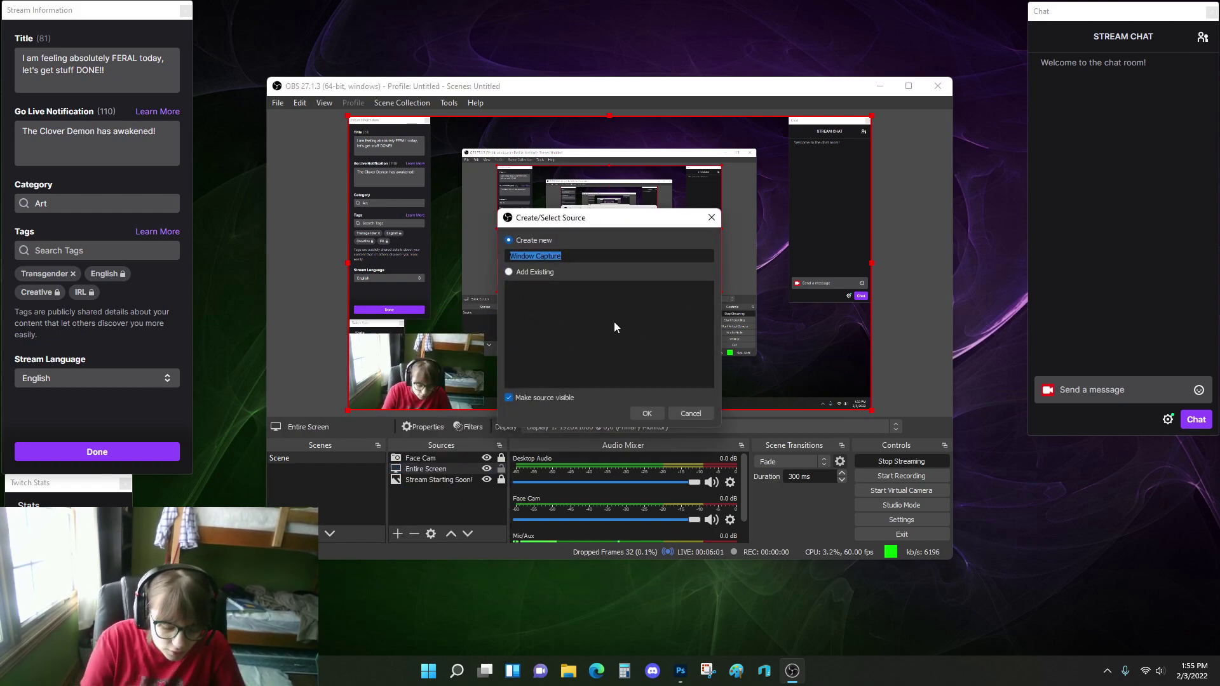
text(PhotoShop)
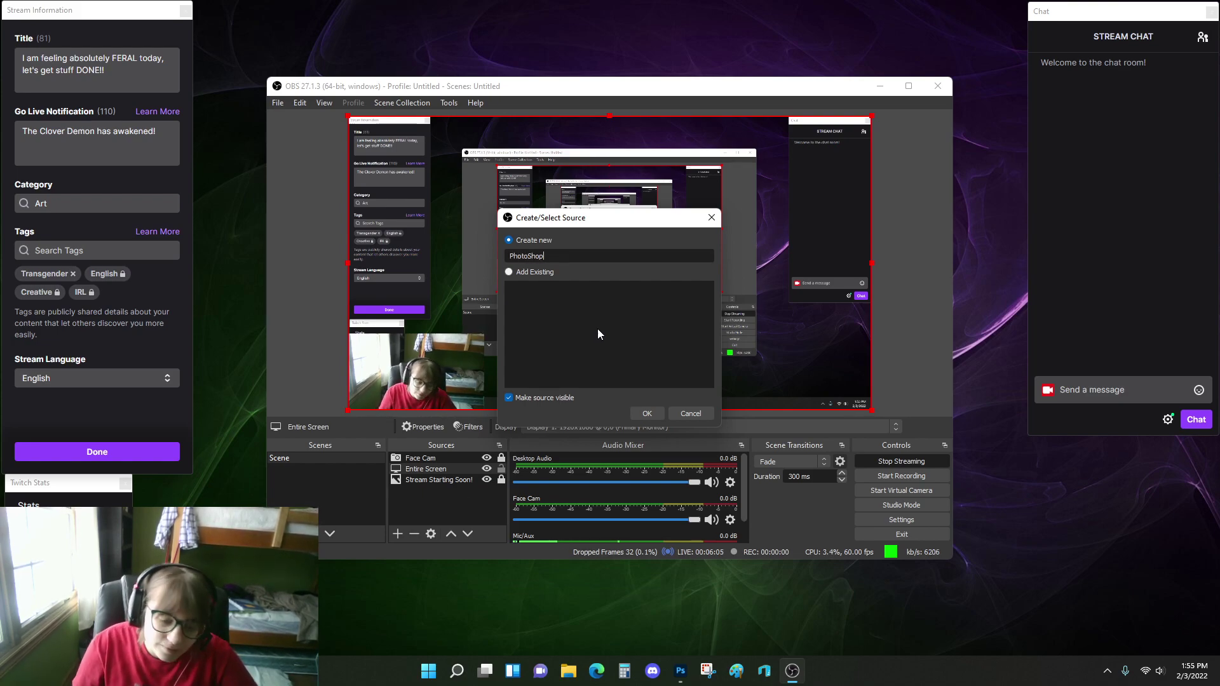
click(645, 415)
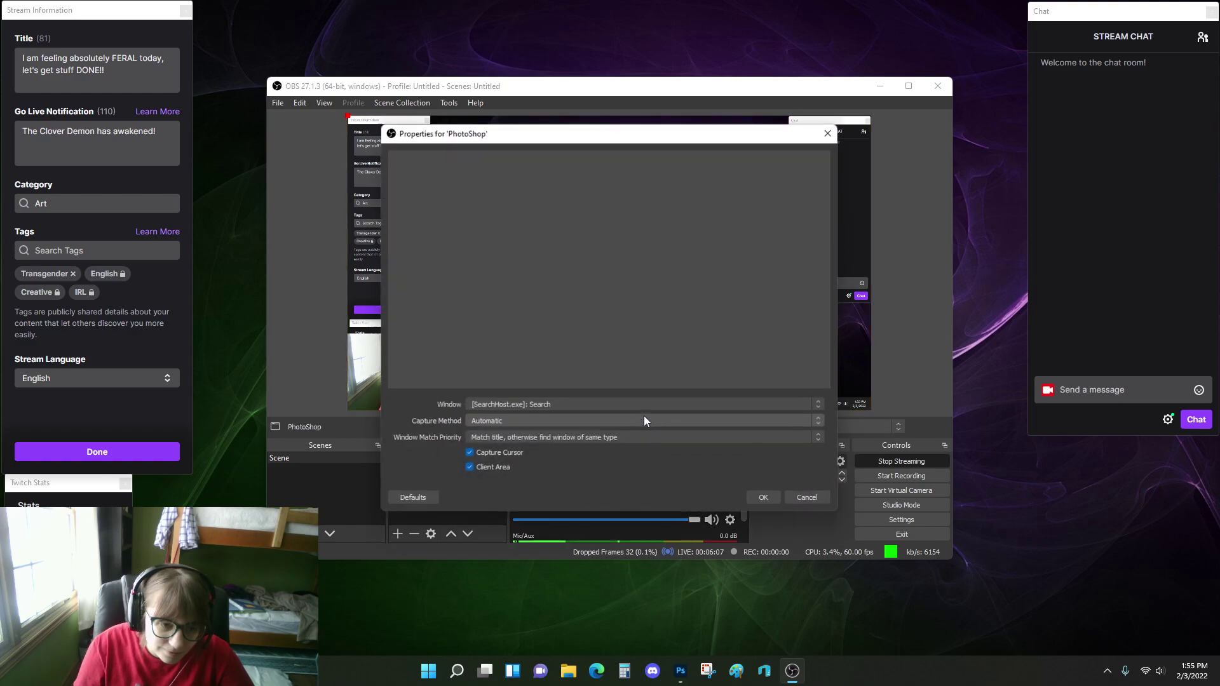
click(575, 405)
click(559, 416)
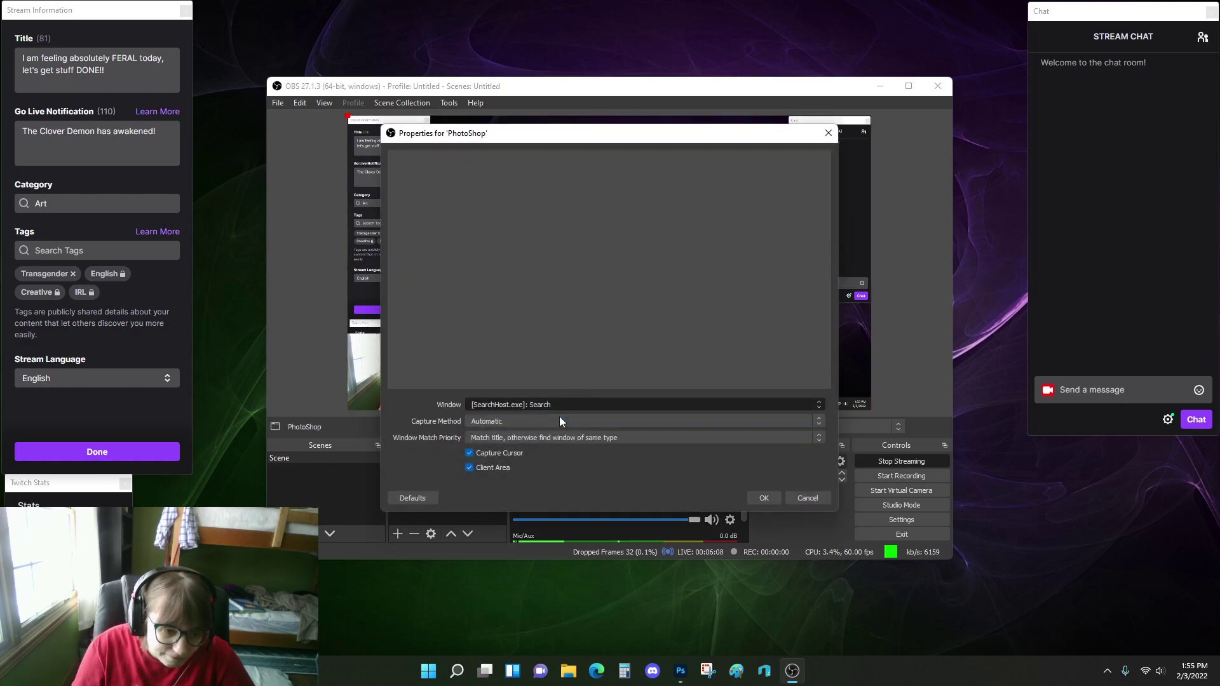
click(801, 498)
Restore Photoshop to a smaller window moved up and left, then return to OBS.
click(679, 672)
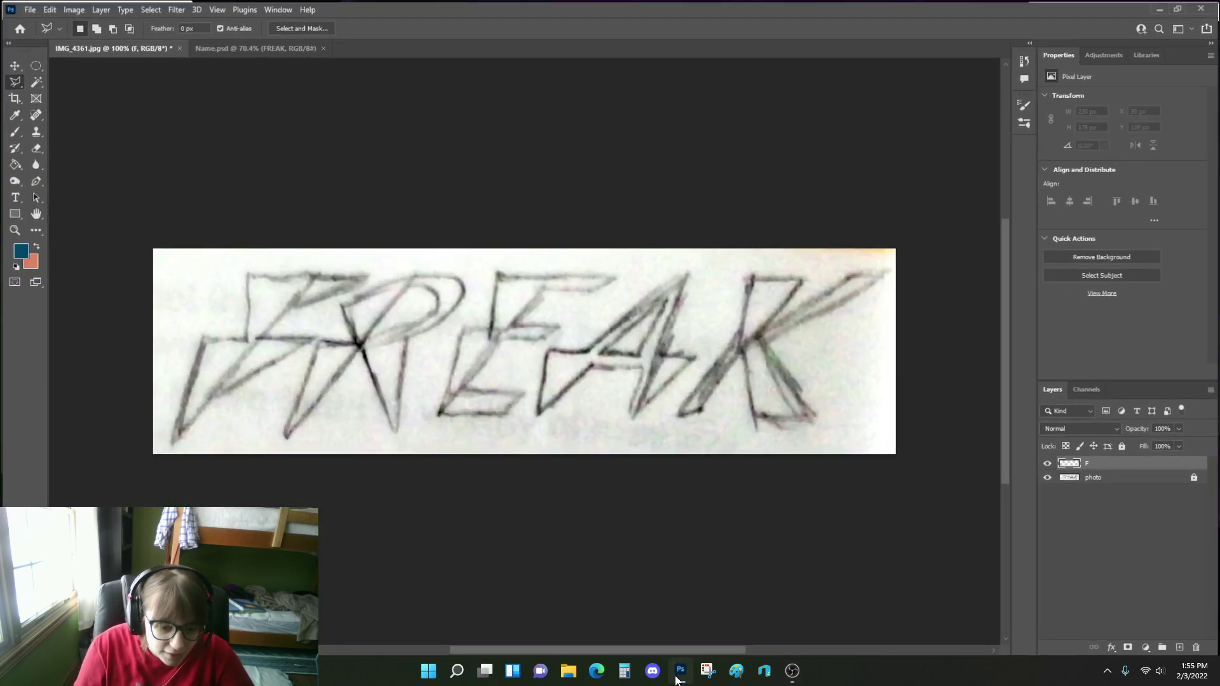
click(677, 680)
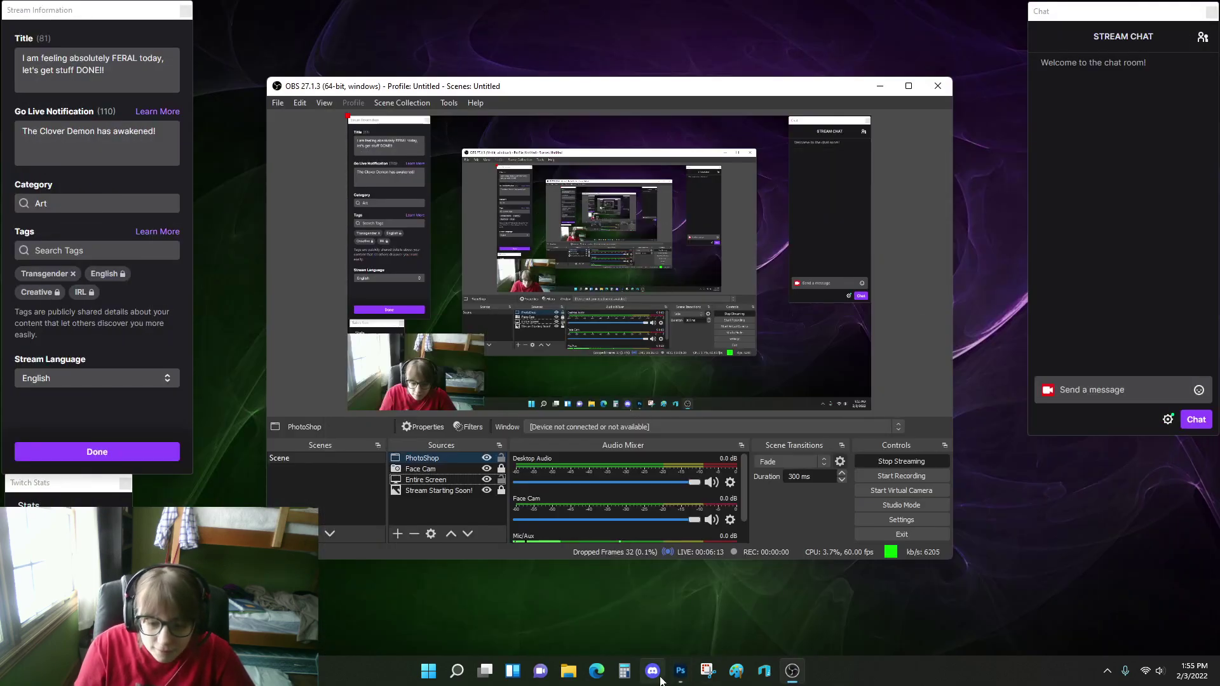
click(680, 671)
click(1181, 8)
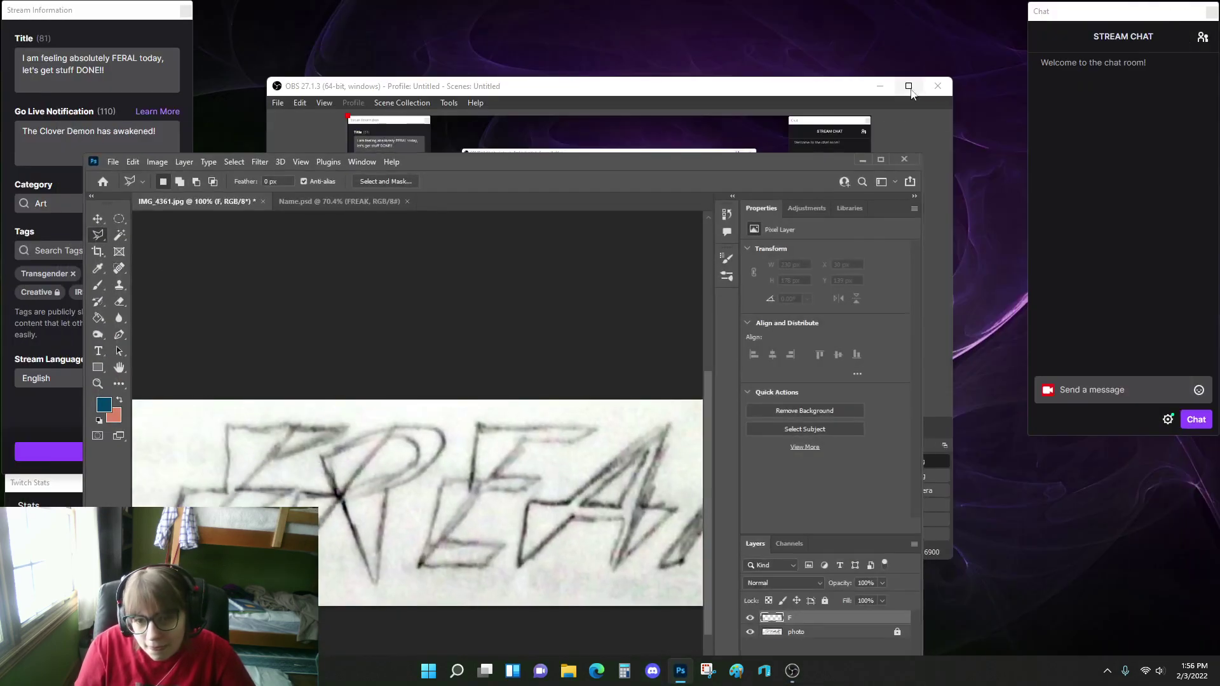
drag(641, 159, 567, 124)
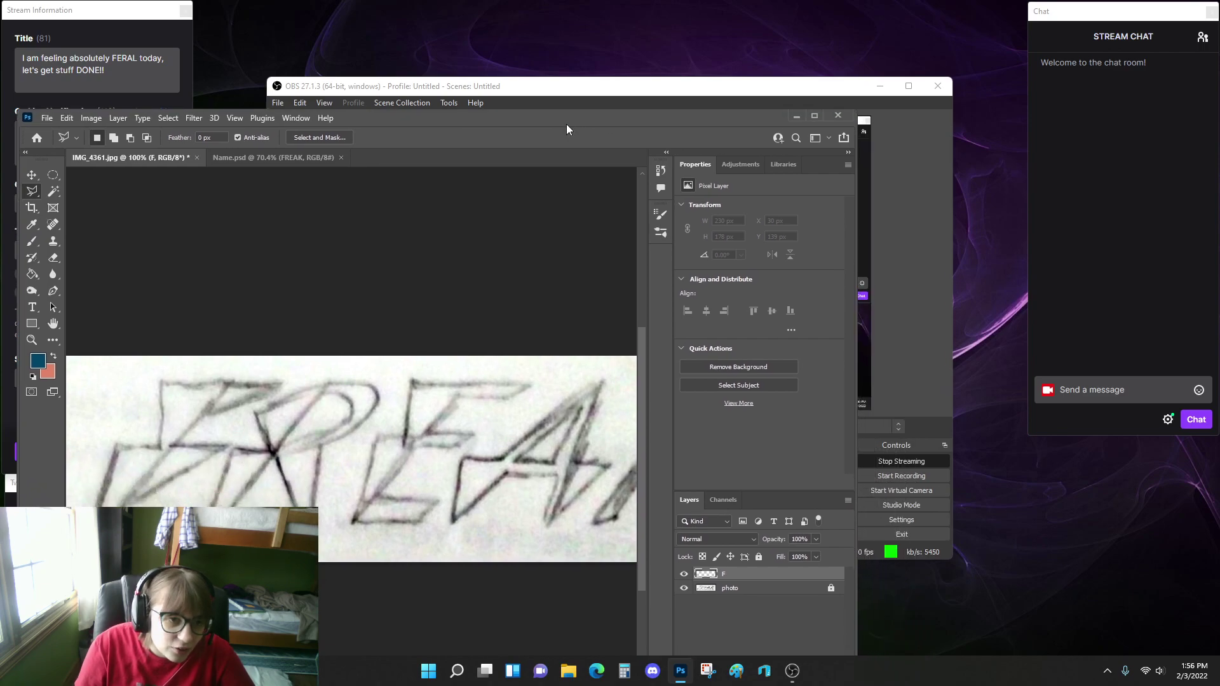
click(598, 90)
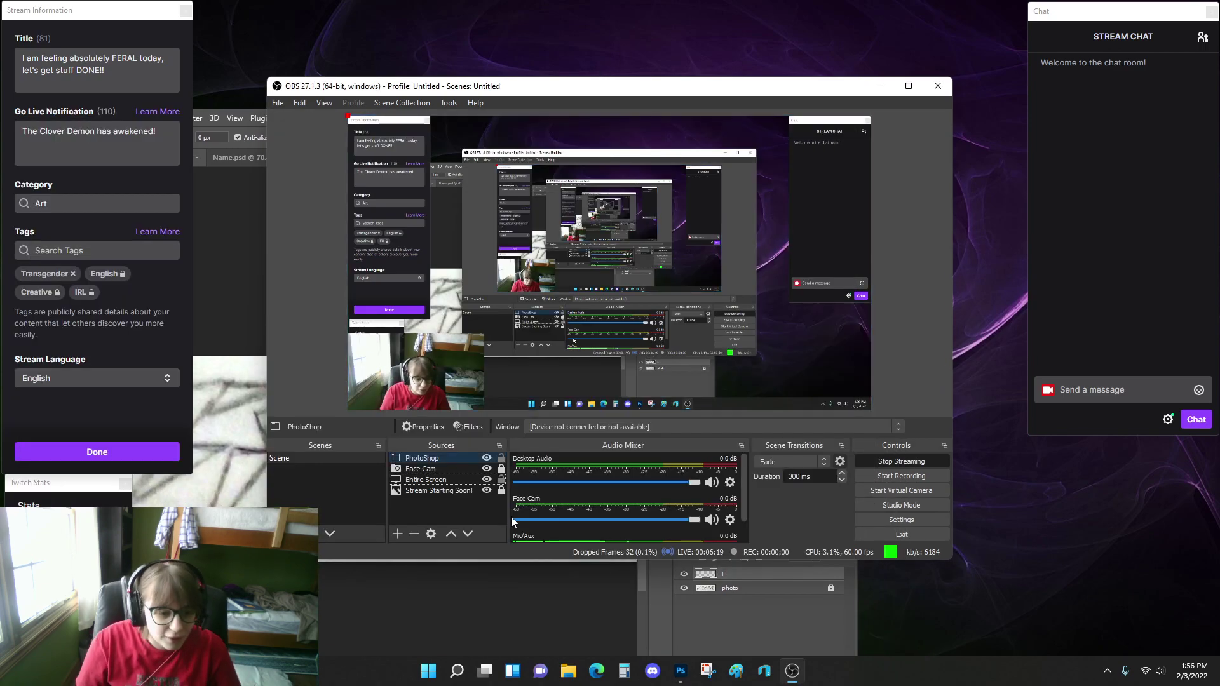
Remove the old PhotoShop source and add a new Window Capture named PhotoShop targeting Photoshop.
right_click(437, 456)
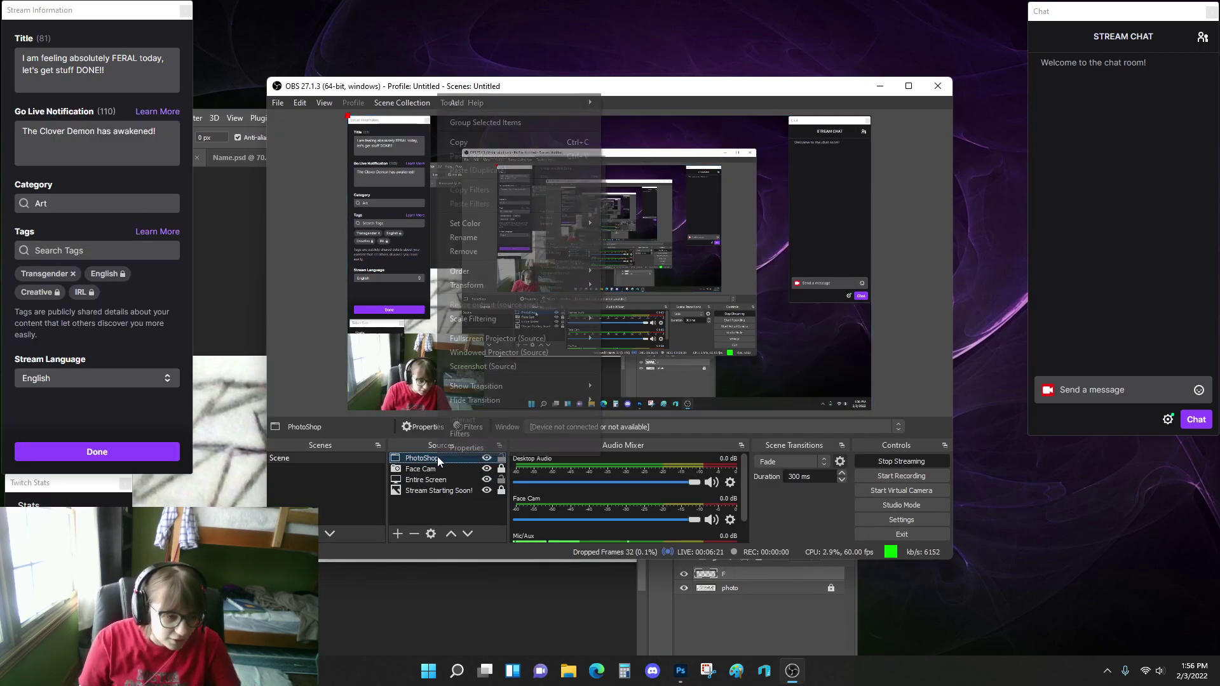
click(474, 251)
click(657, 345)
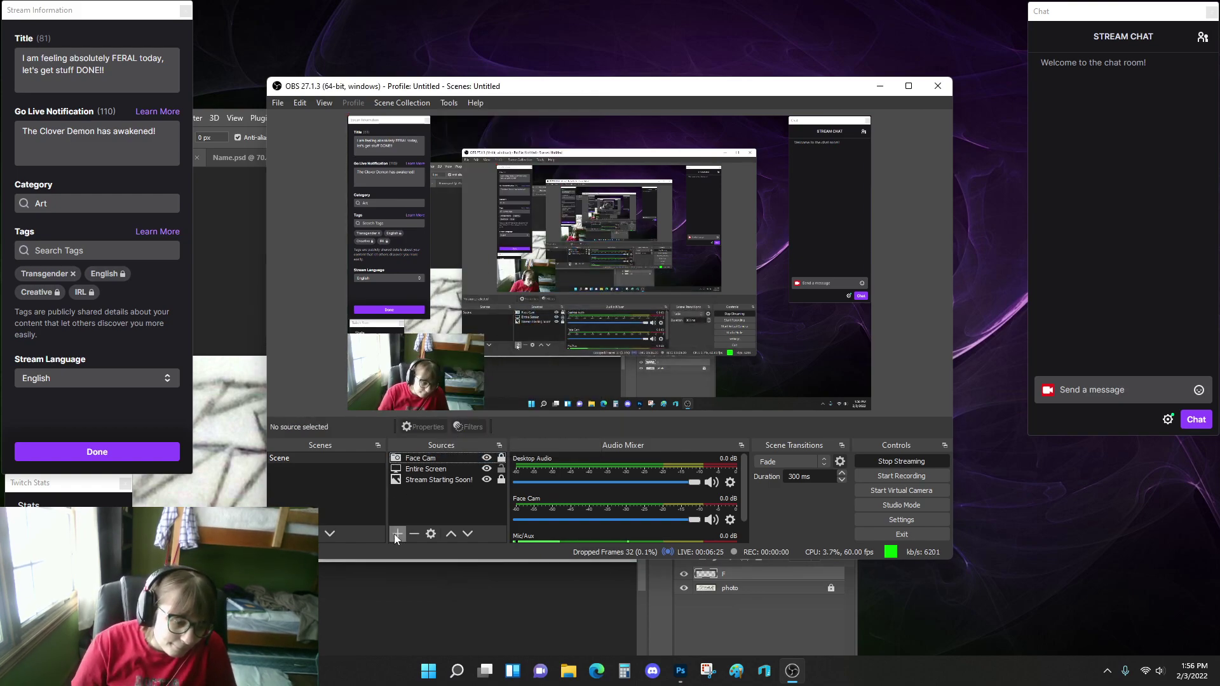
click(394, 534)
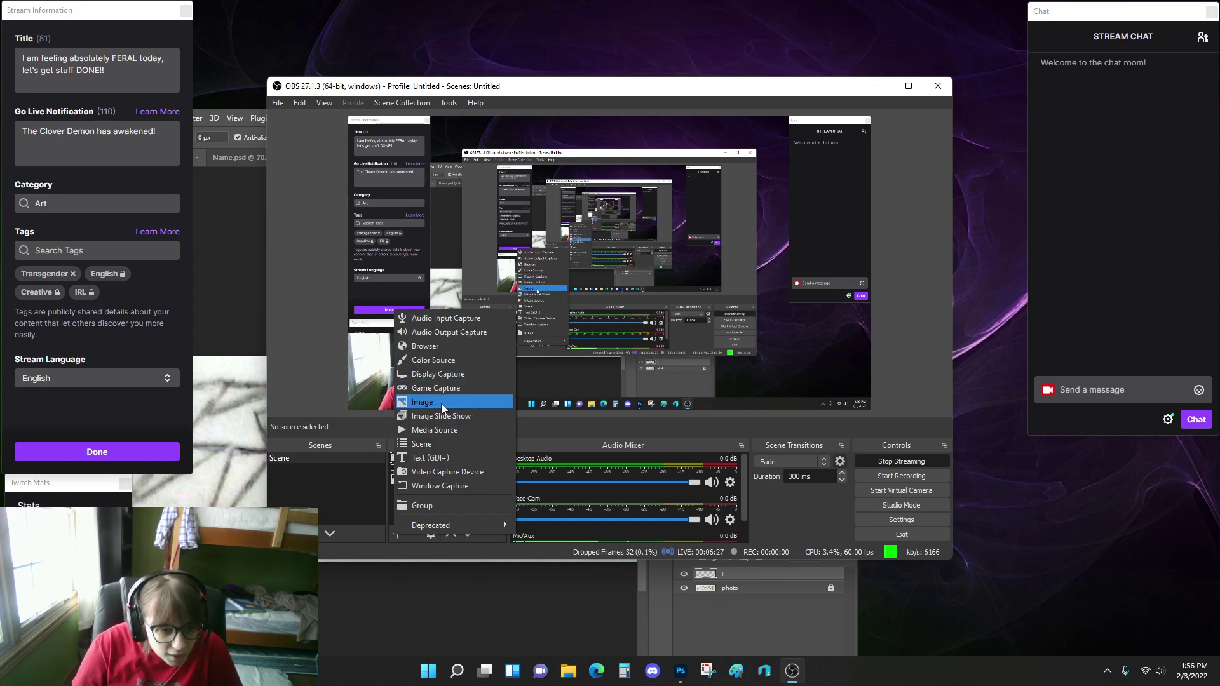
click(434, 487)
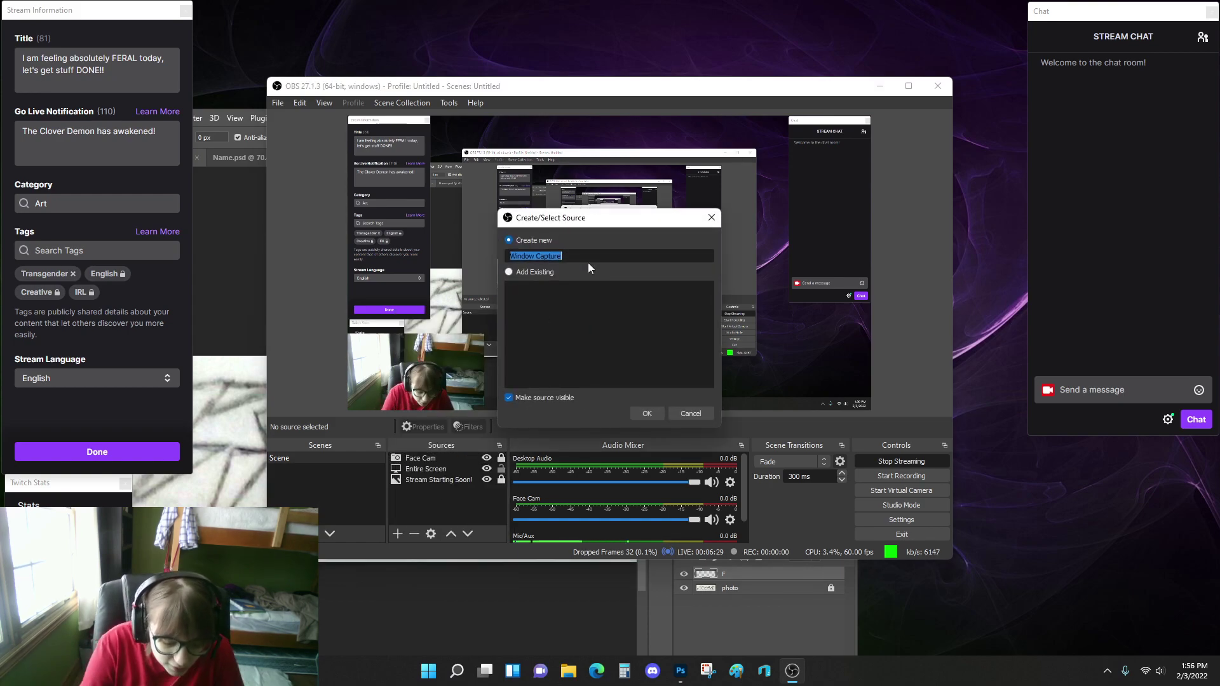
text(PhotoShop)
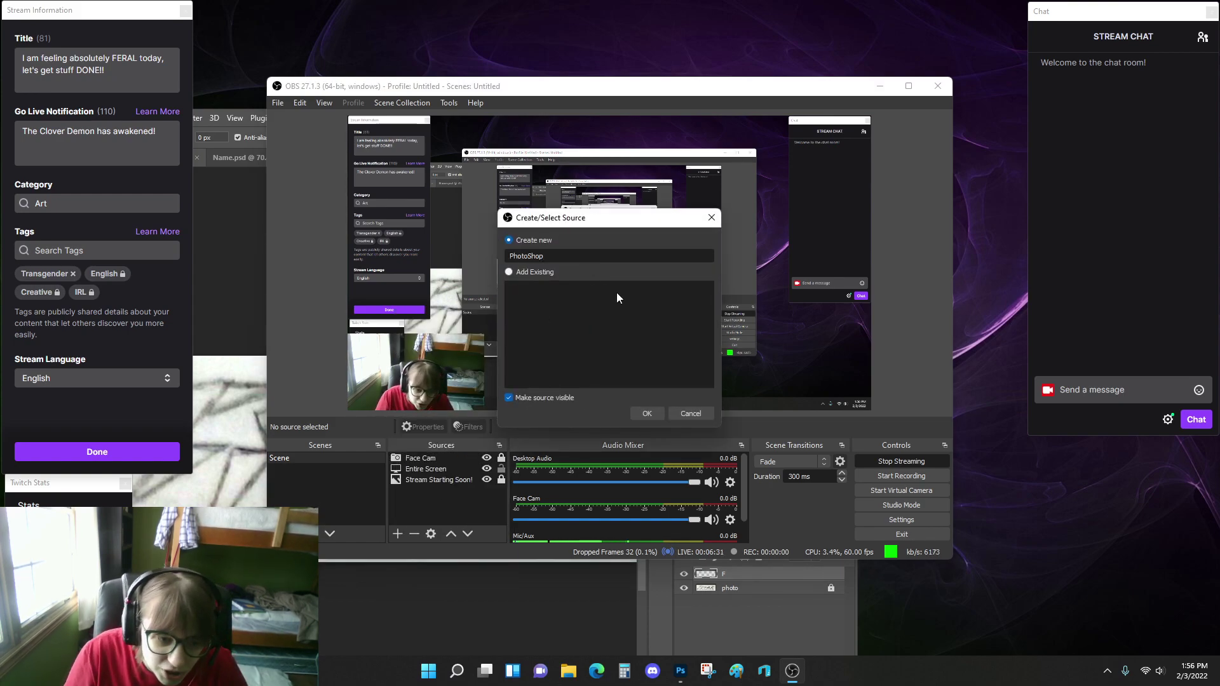
click(642, 413)
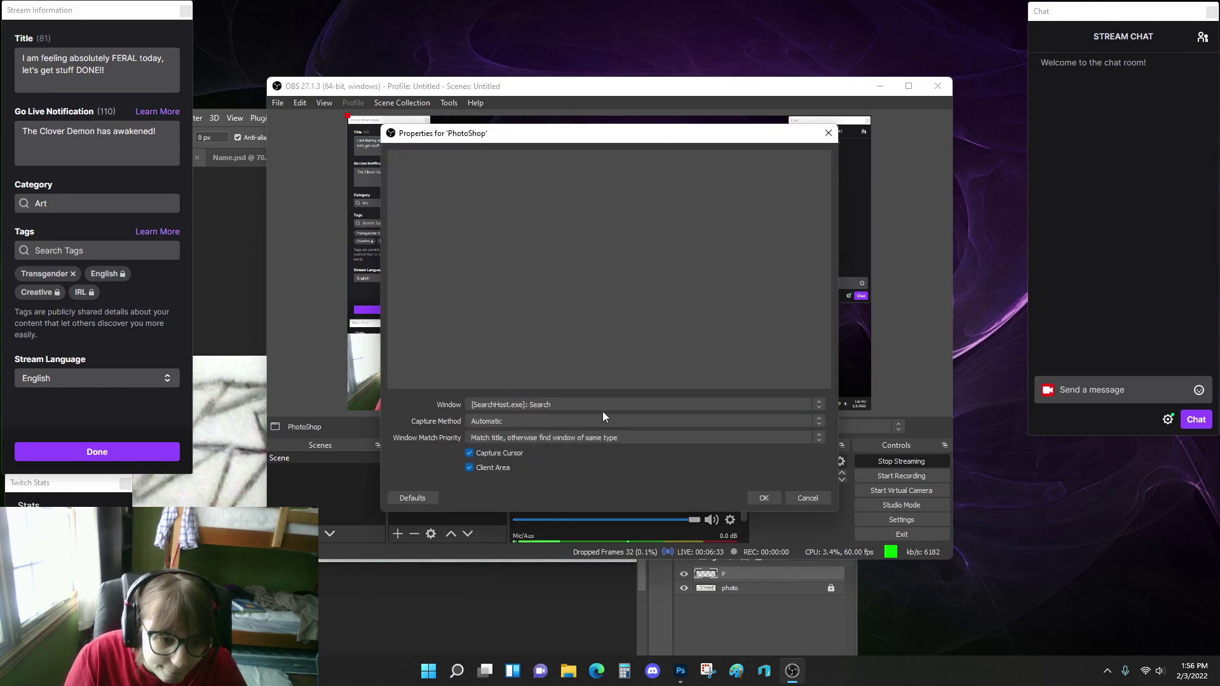
click(594, 404)
click(565, 423)
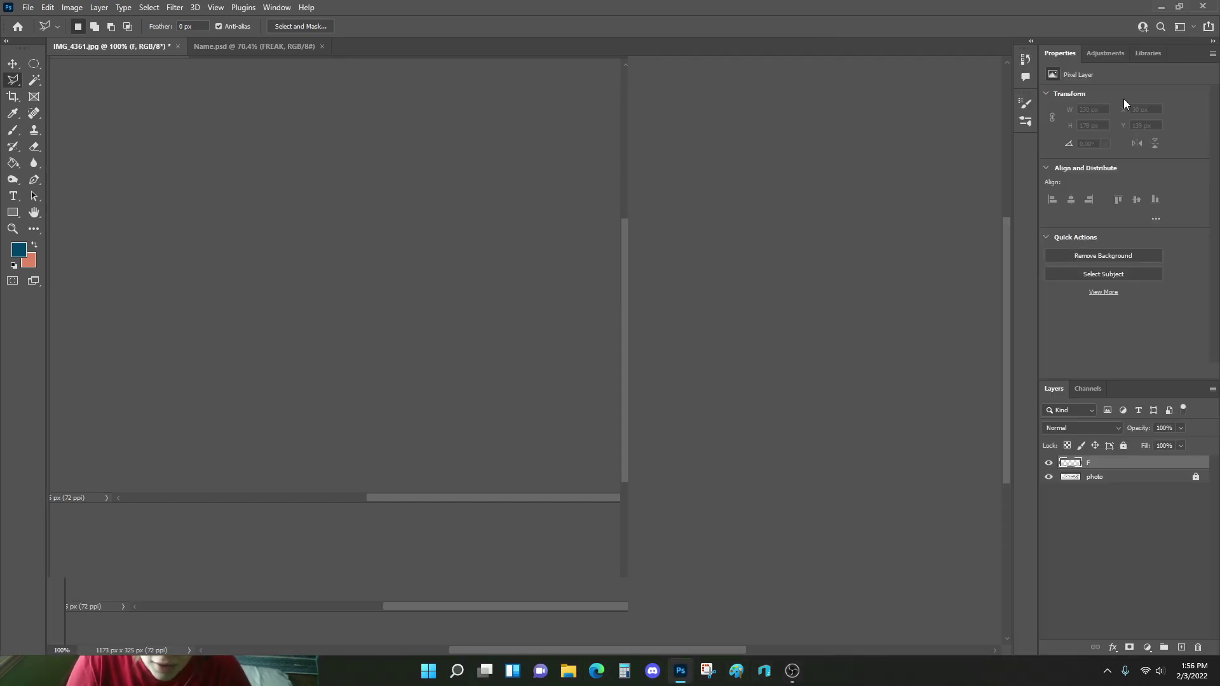
double_click(1119, 3)
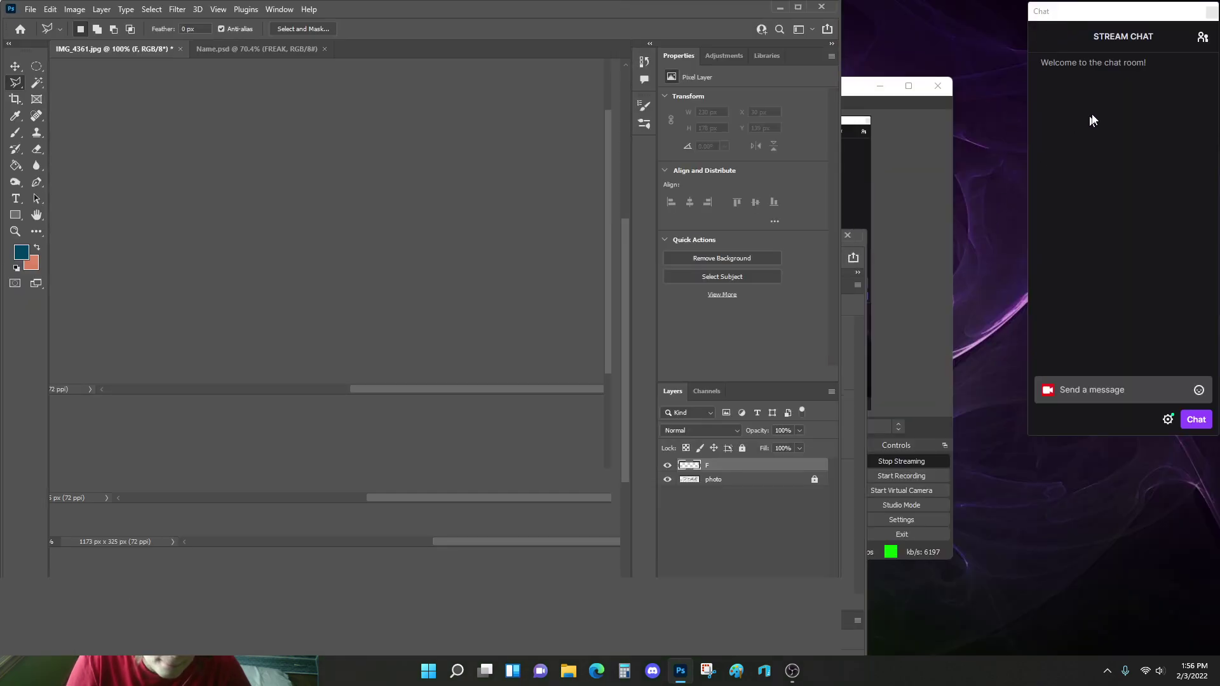
click(799, 7)
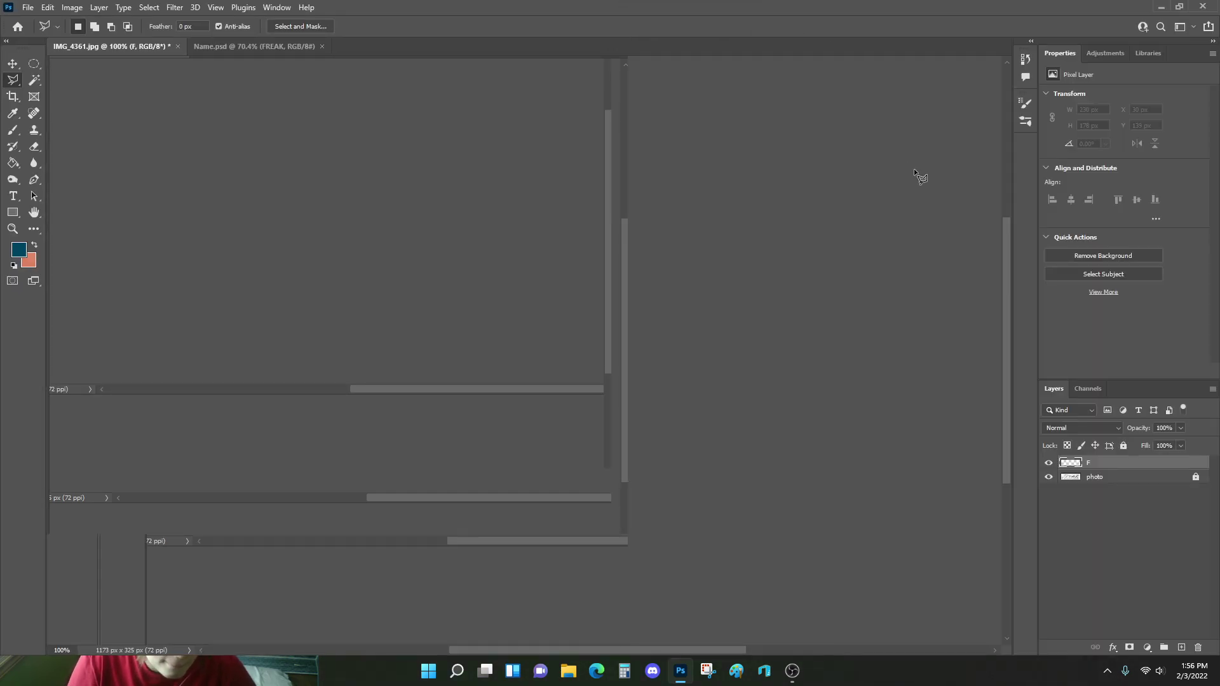
key(z)
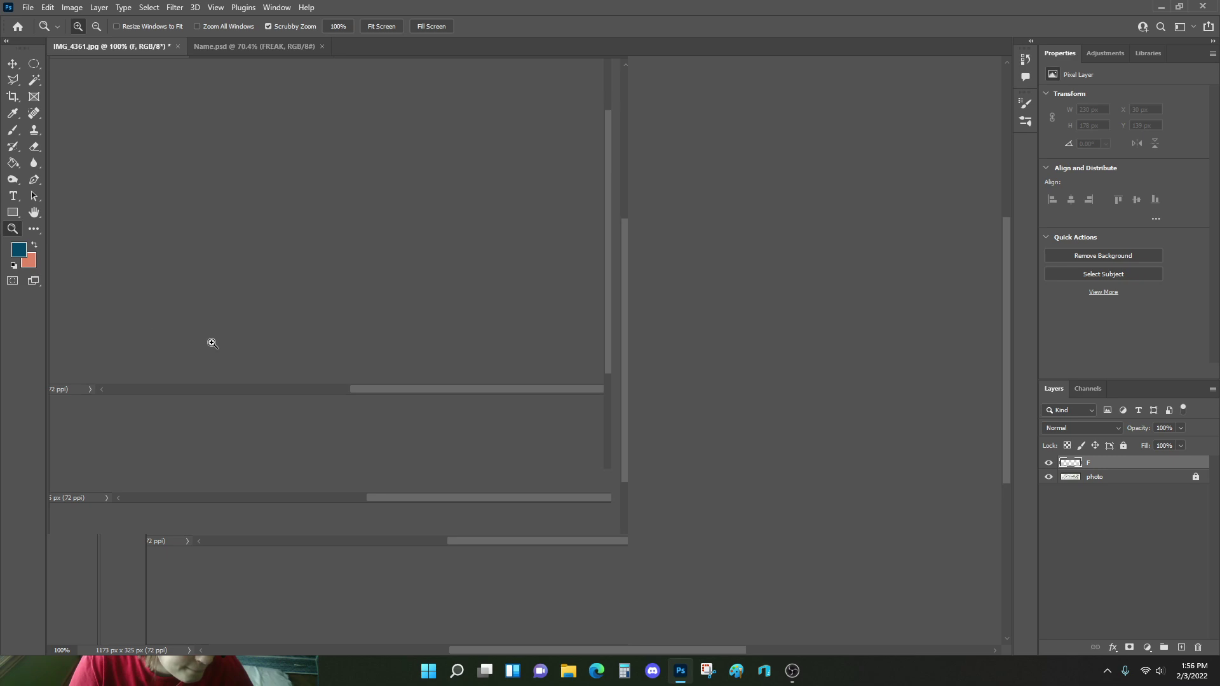
click(211, 341)
alt+click(263, 361)
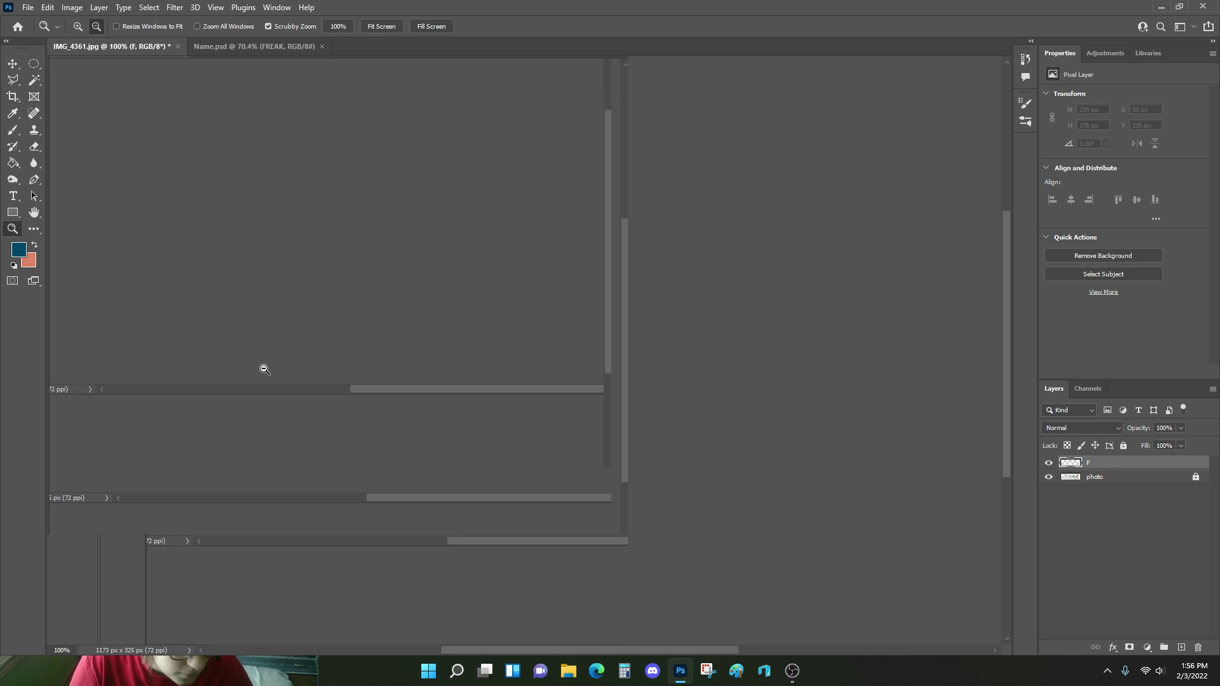
click(1162, 7)
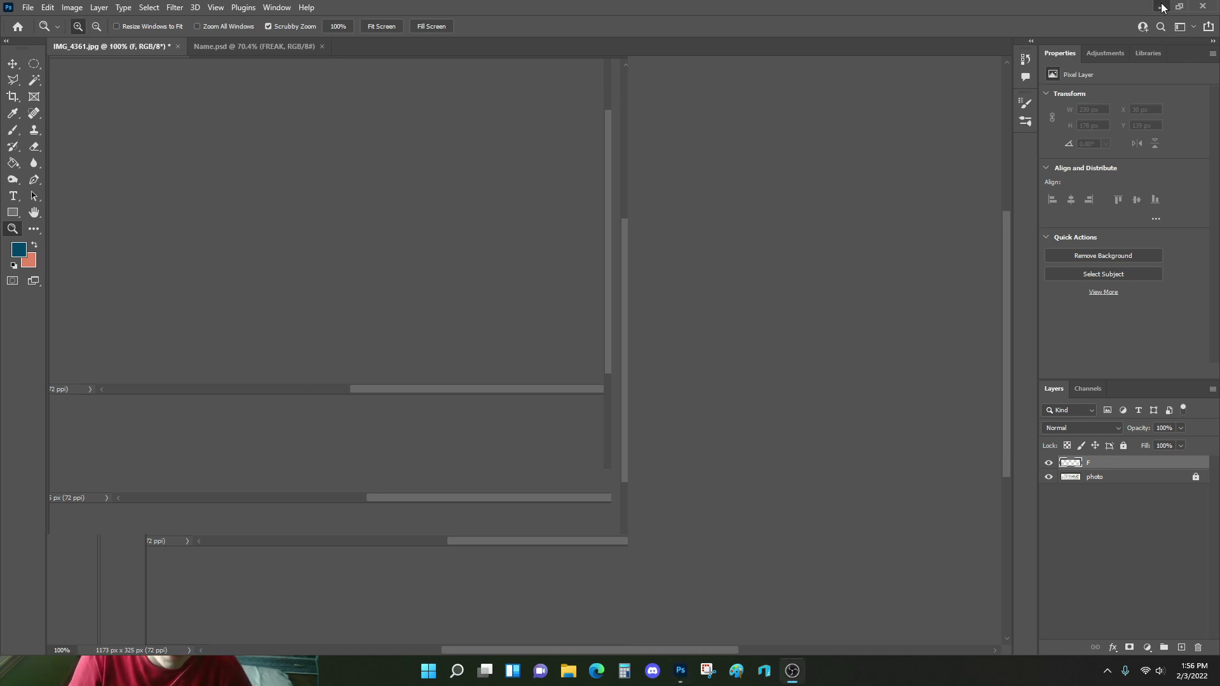